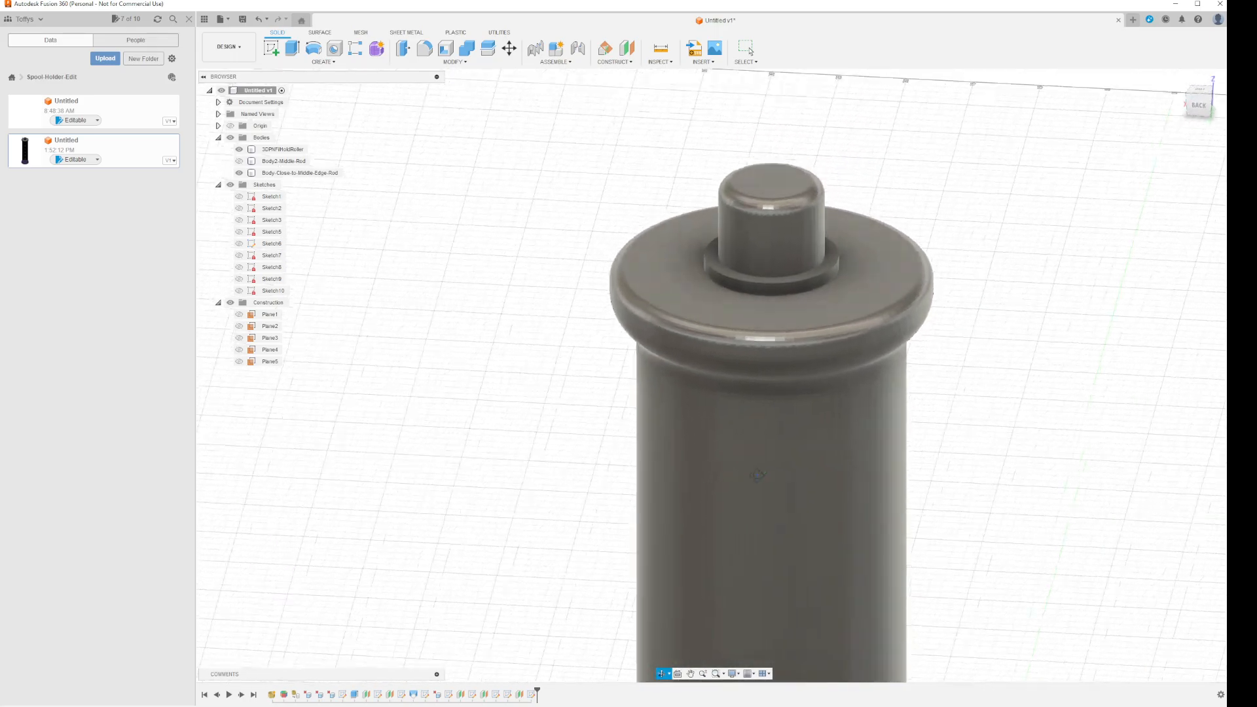
Show Sketch6 and examine the flange's profile curve side-on against the roller body
click(239, 244)
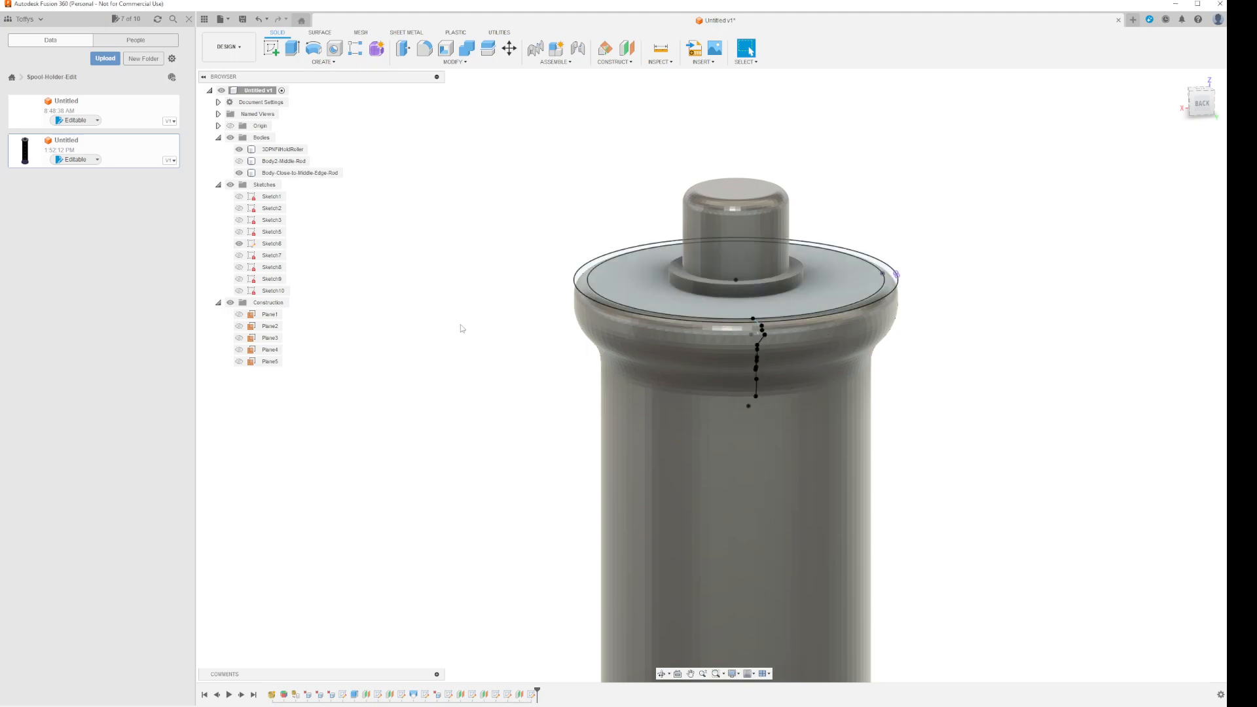
shift+middle_drag(783, 406, 917, 424)
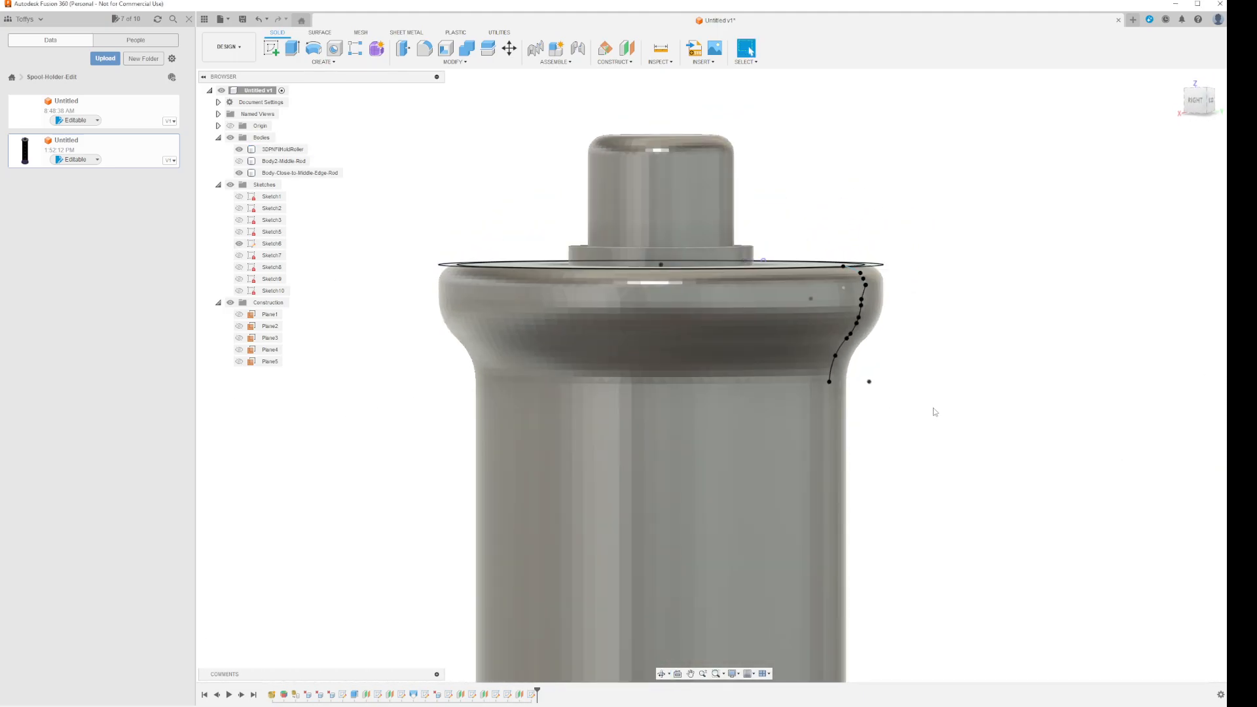
click(1197, 100)
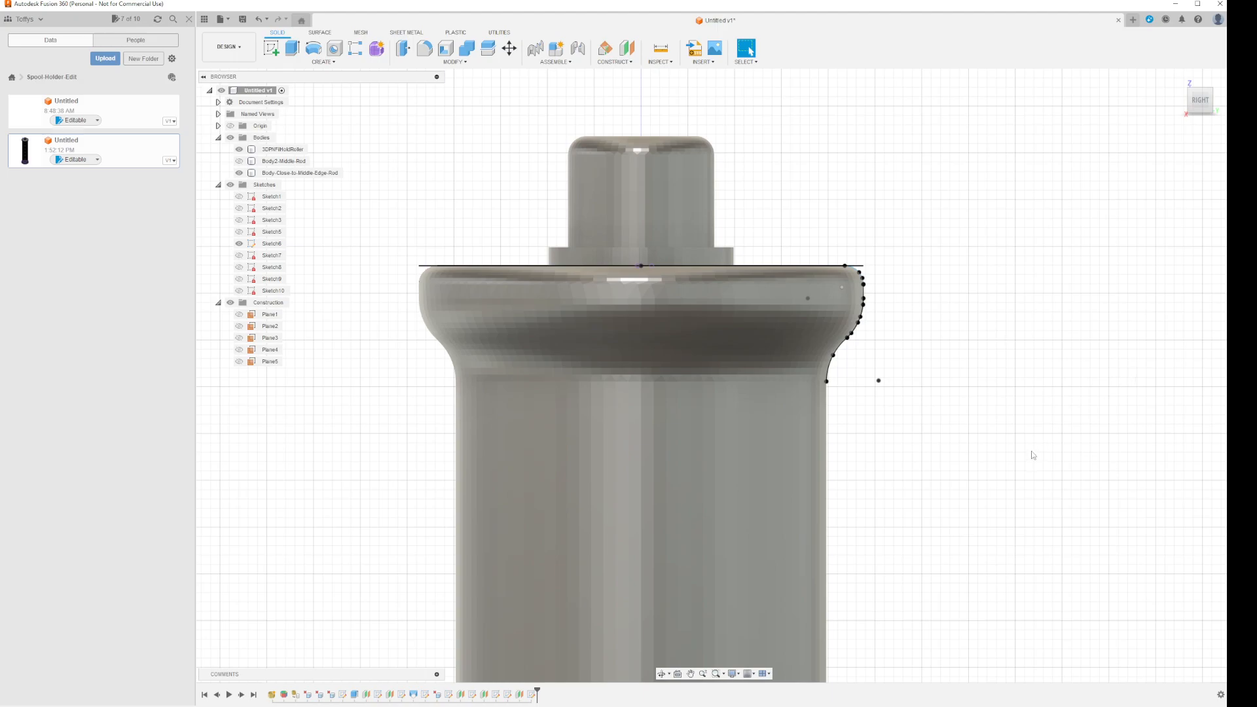
scroll(857, 375, up, 8)
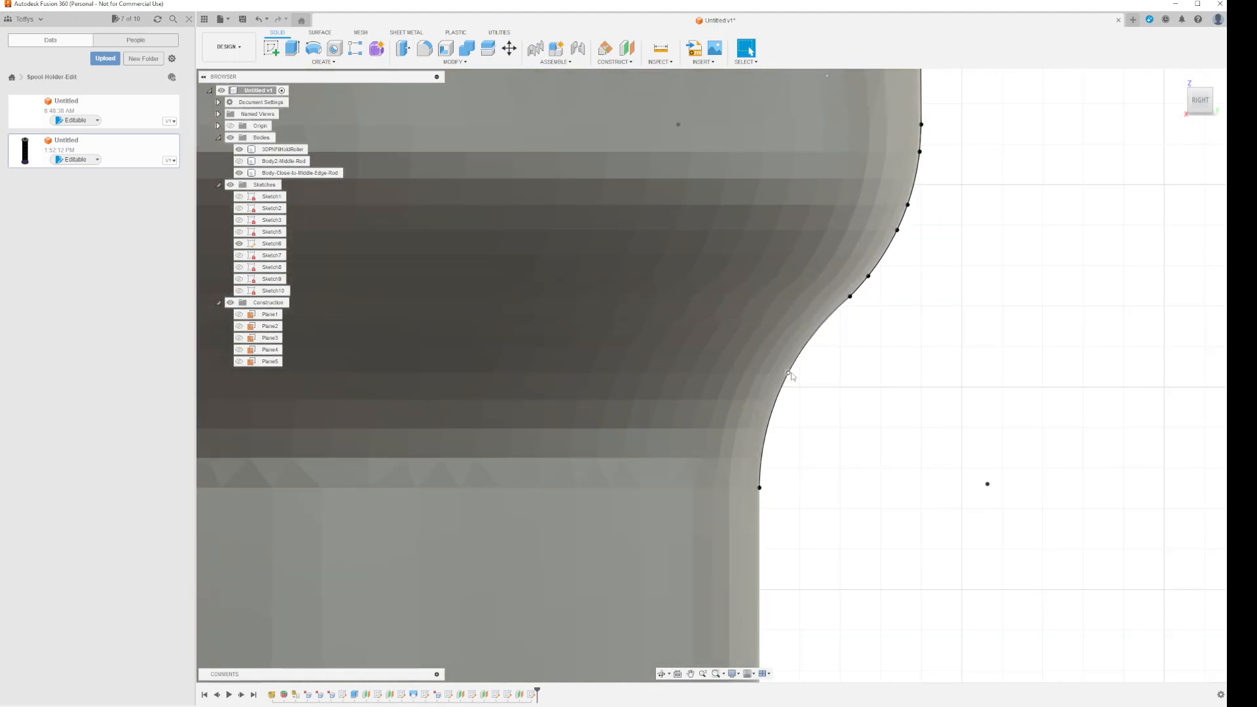
scroll(970, 388, down, 3)
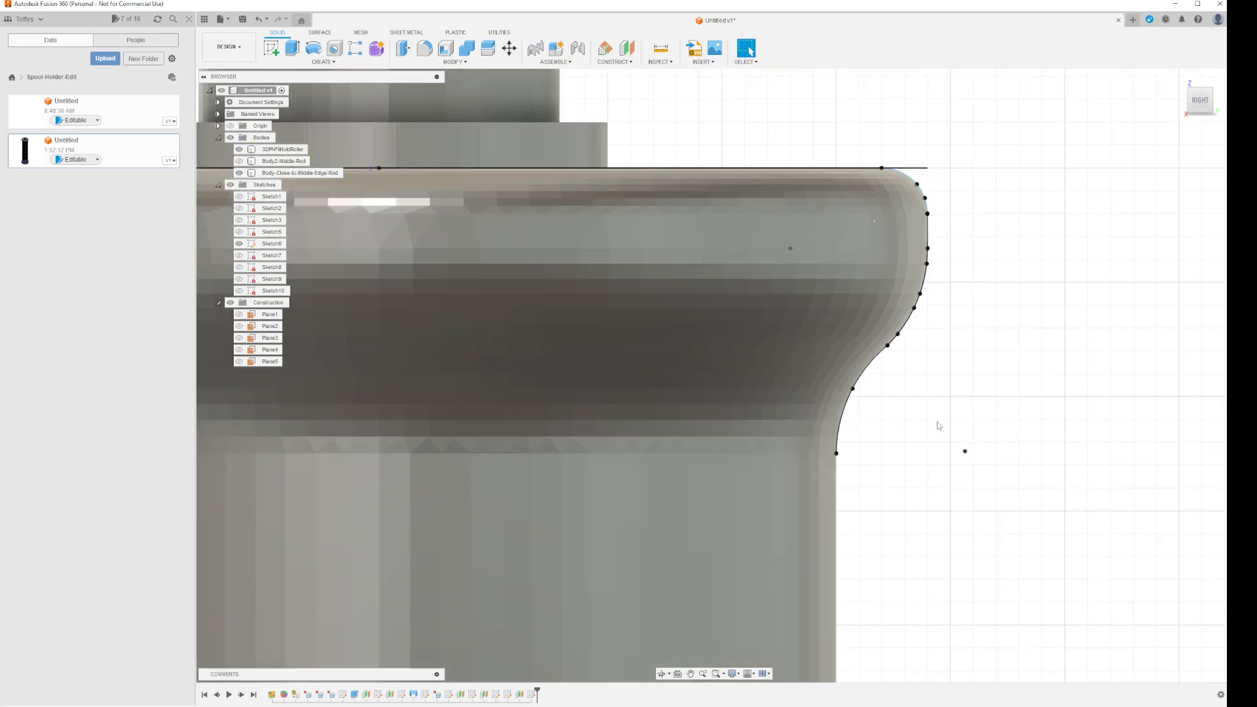
Open Sketch6 for editing and examine the alignment of its profile curve from the right and from the back
right_click(859, 374)
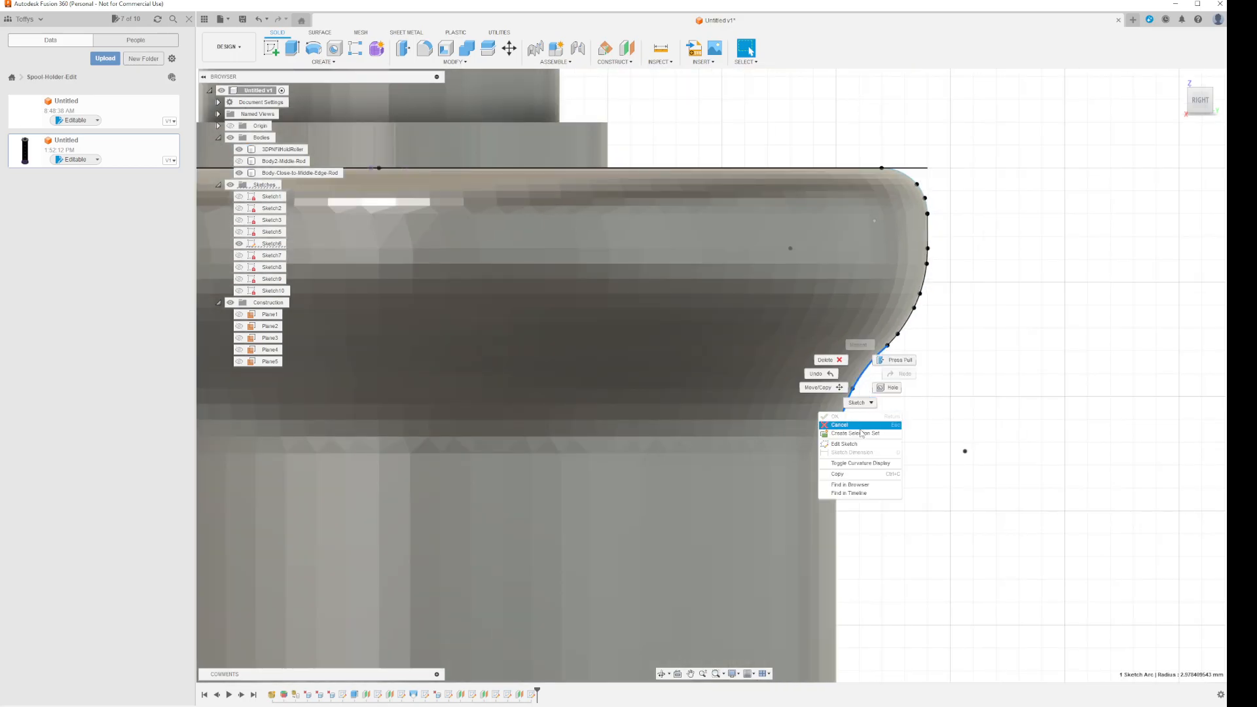
click(844, 444)
shift+middle_drag(911, 486, 786, 281)
middle_drag(969, 504, 458, 482)
scroll(824, 532, down, 2)
scroll(824, 534, down, 3)
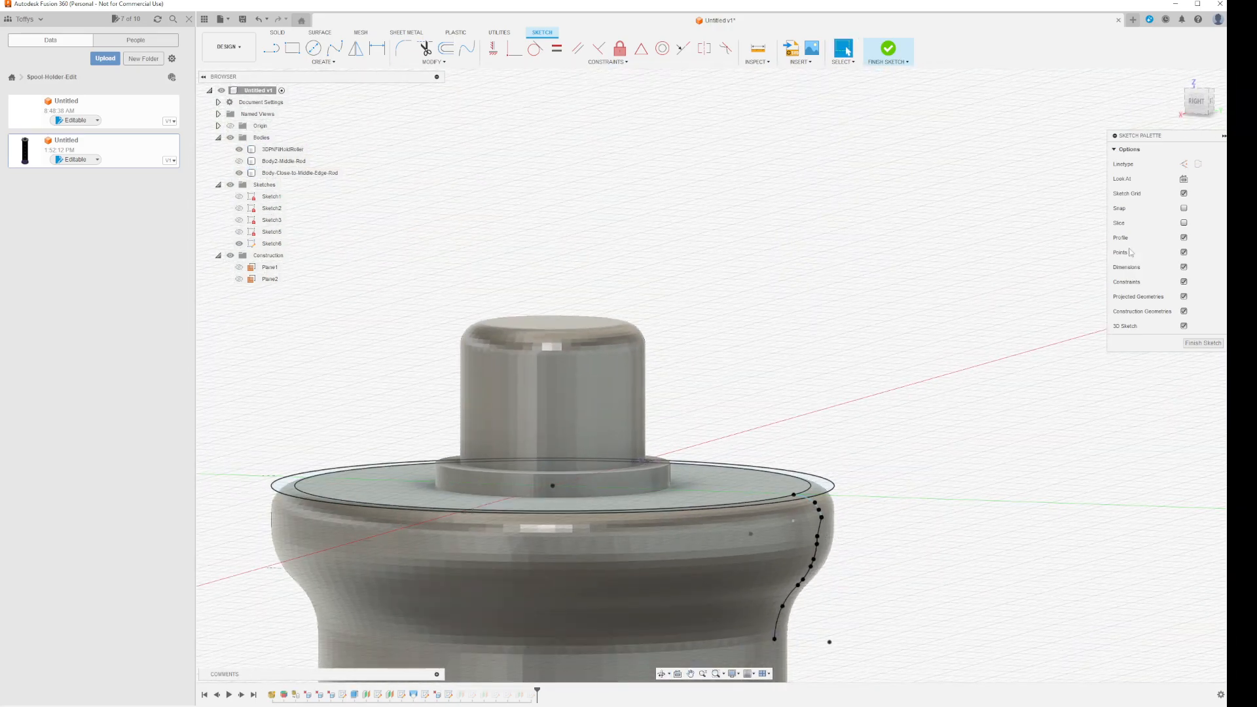
click(1201, 107)
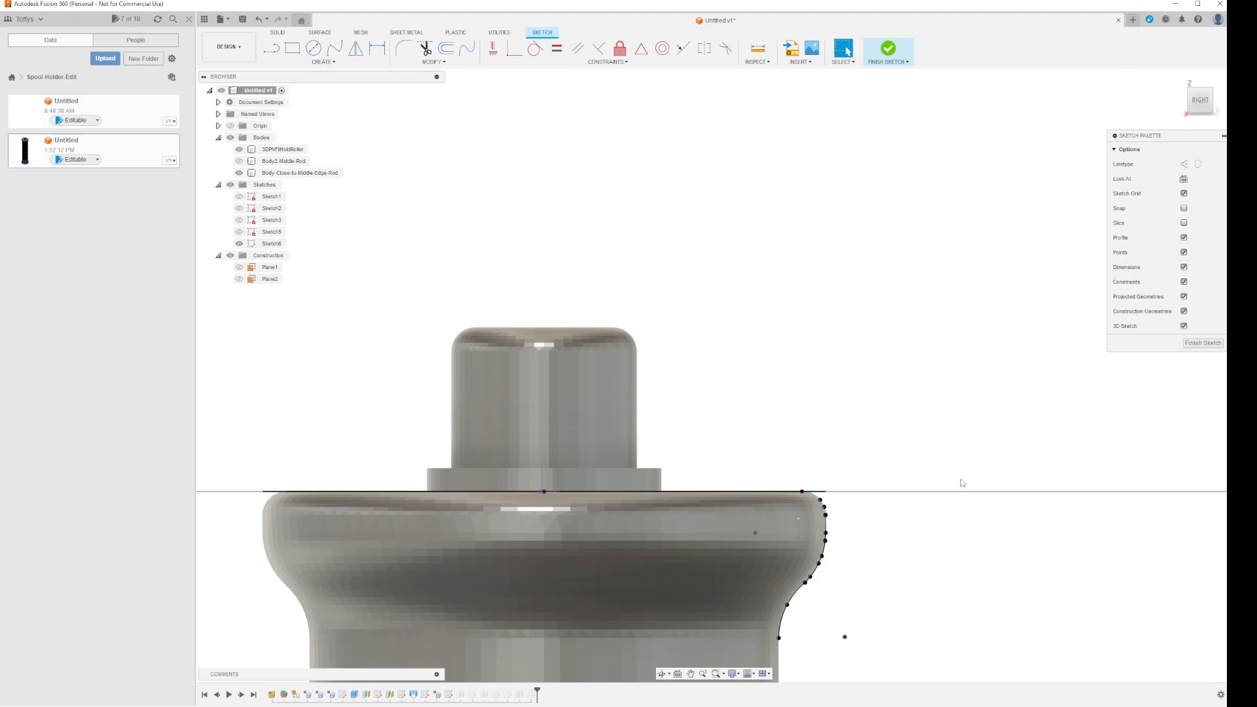
scroll(963, 480, down, 2)
shift+middle_drag(960, 511, 915, 487)
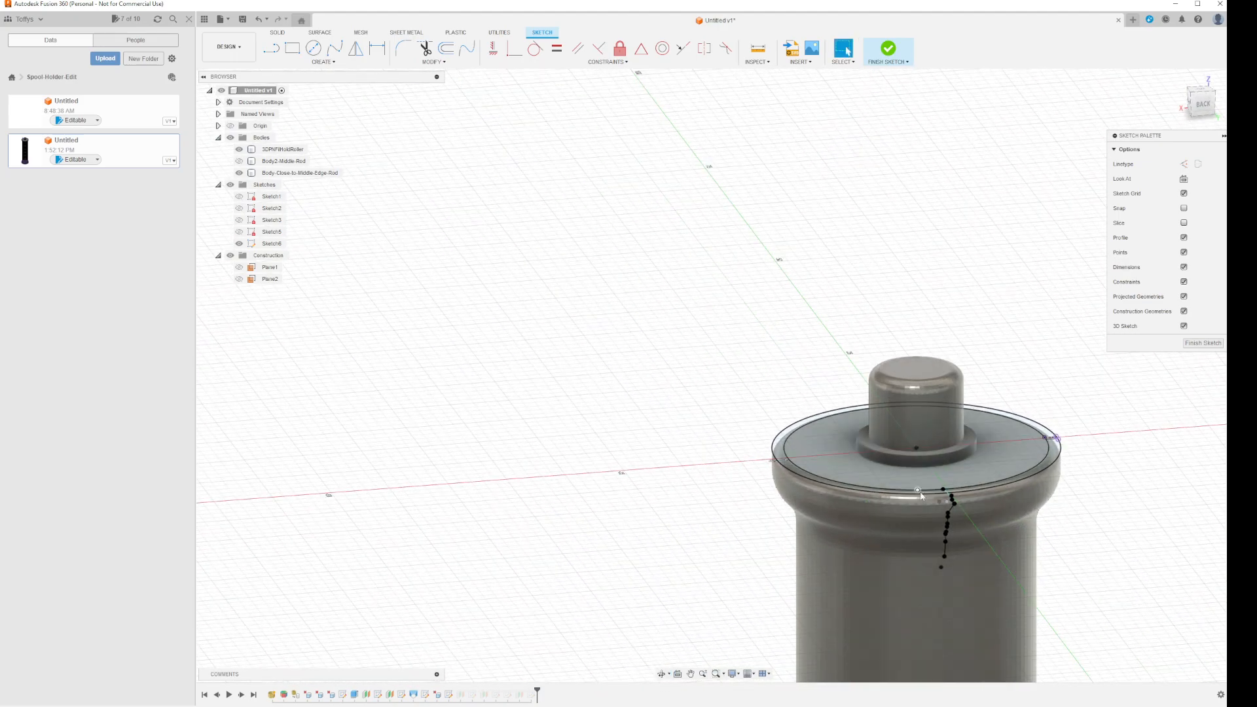
click(1207, 110)
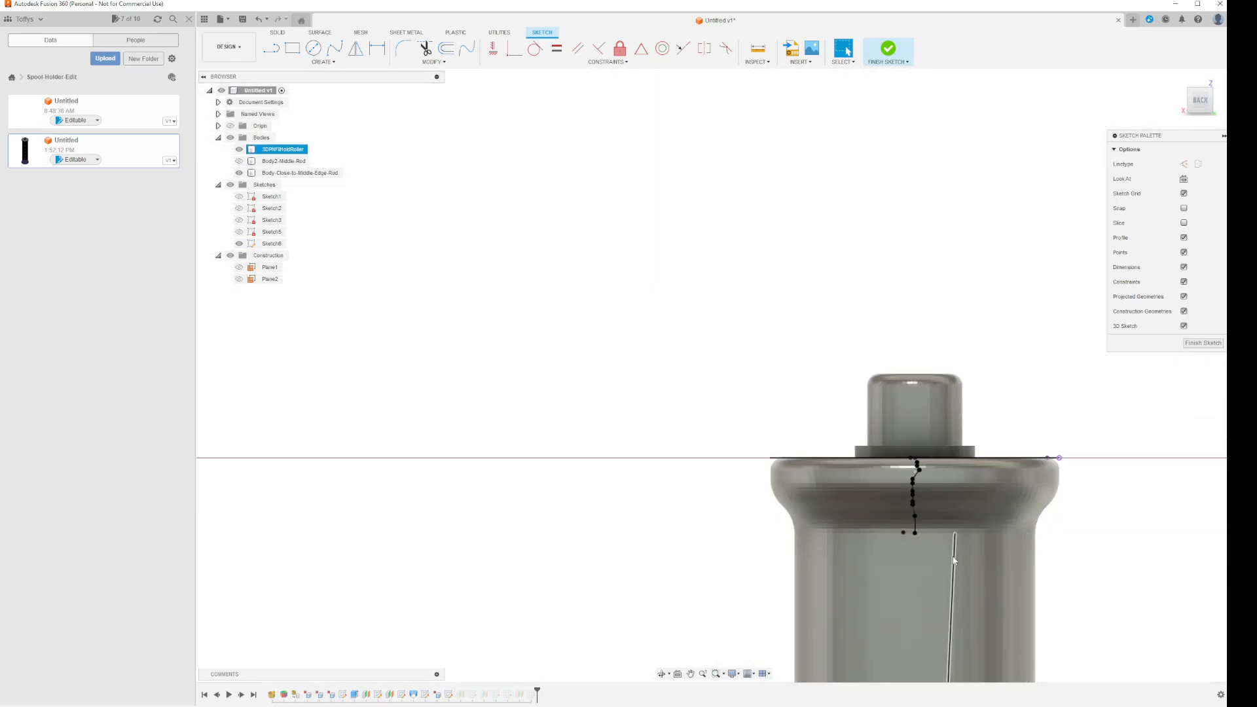
scroll(970, 567, up, 5)
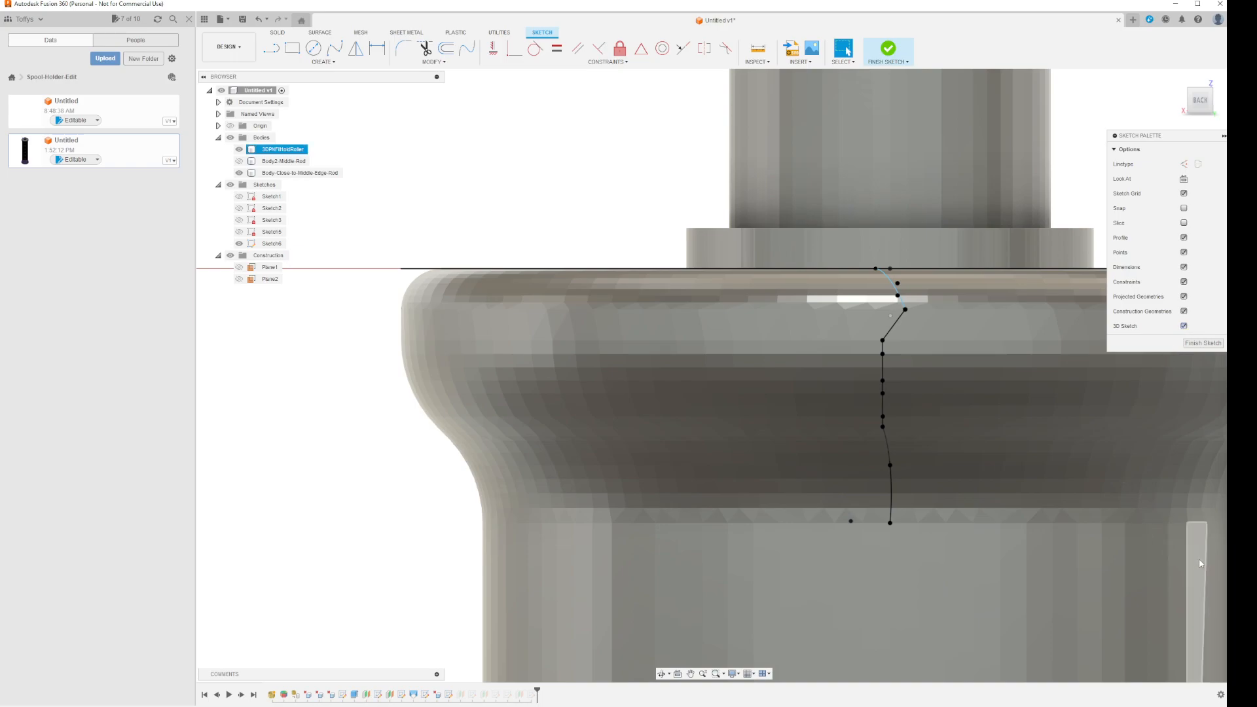
scroll(1074, 567, down, 5)
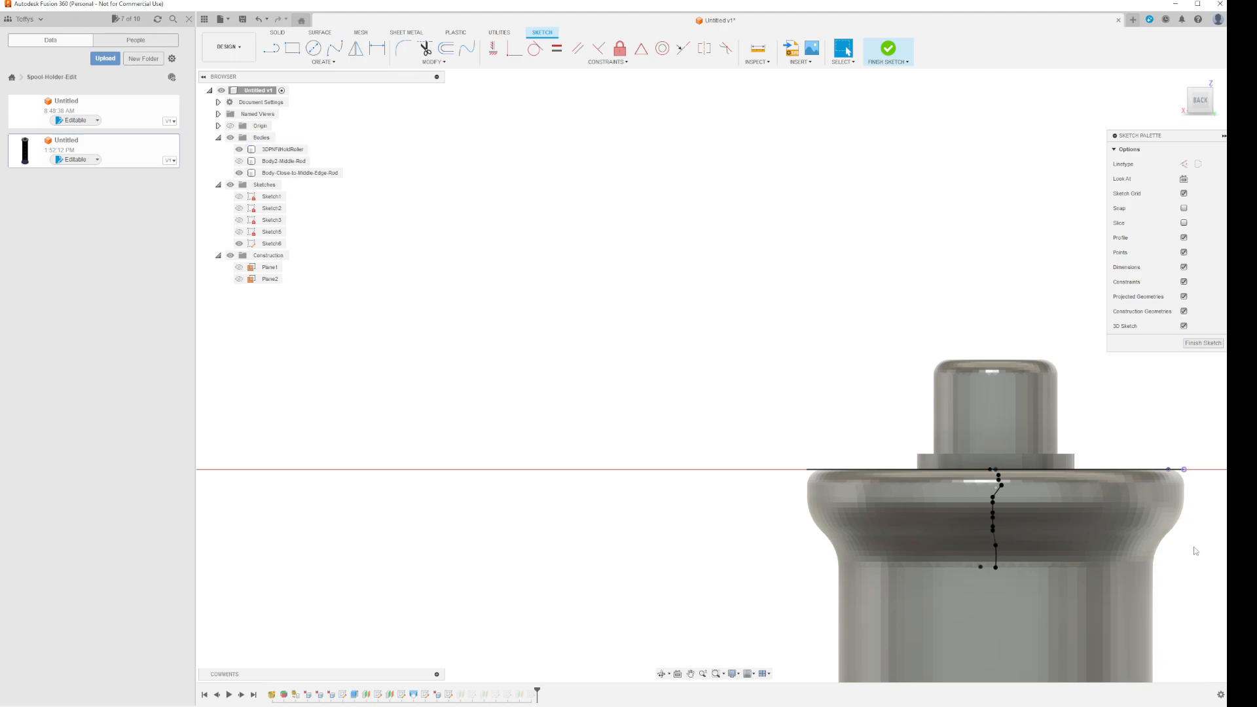
scroll(1041, 455, down, 4)
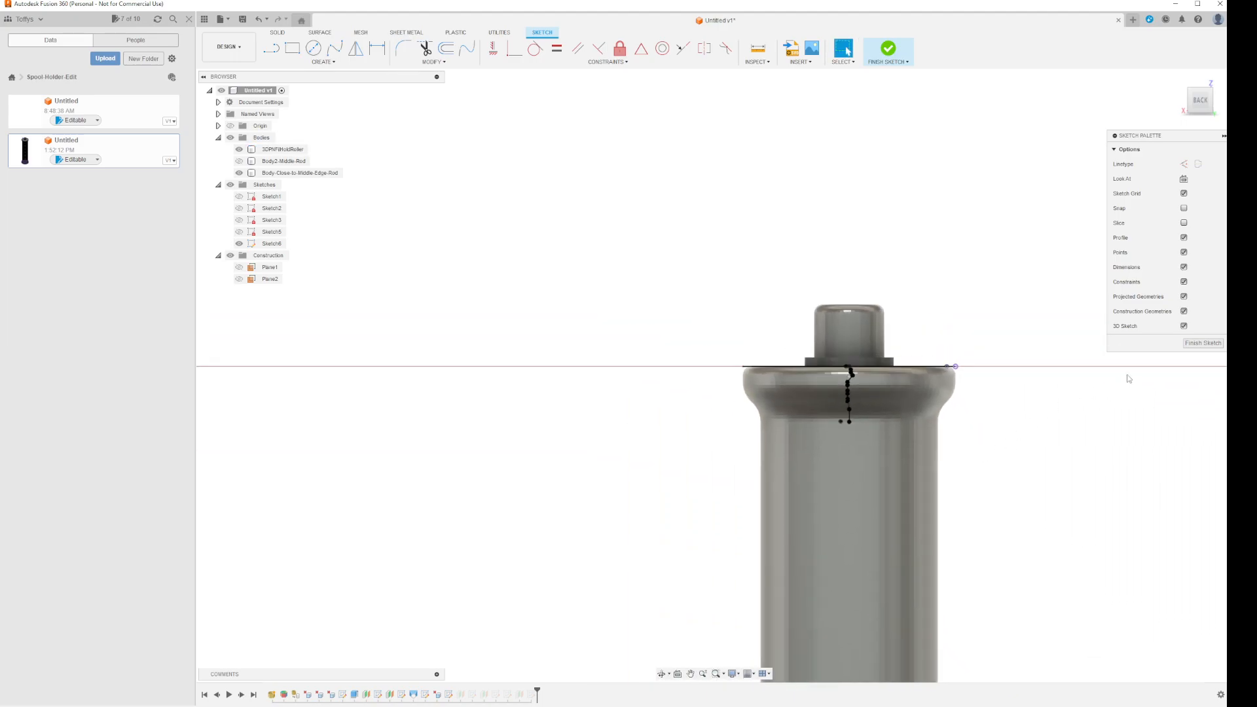
Finish editing Sketch6 and hide it
click(1204, 343)
shift+middle_drag(1021, 426, 1087, 426)
click(239, 243)
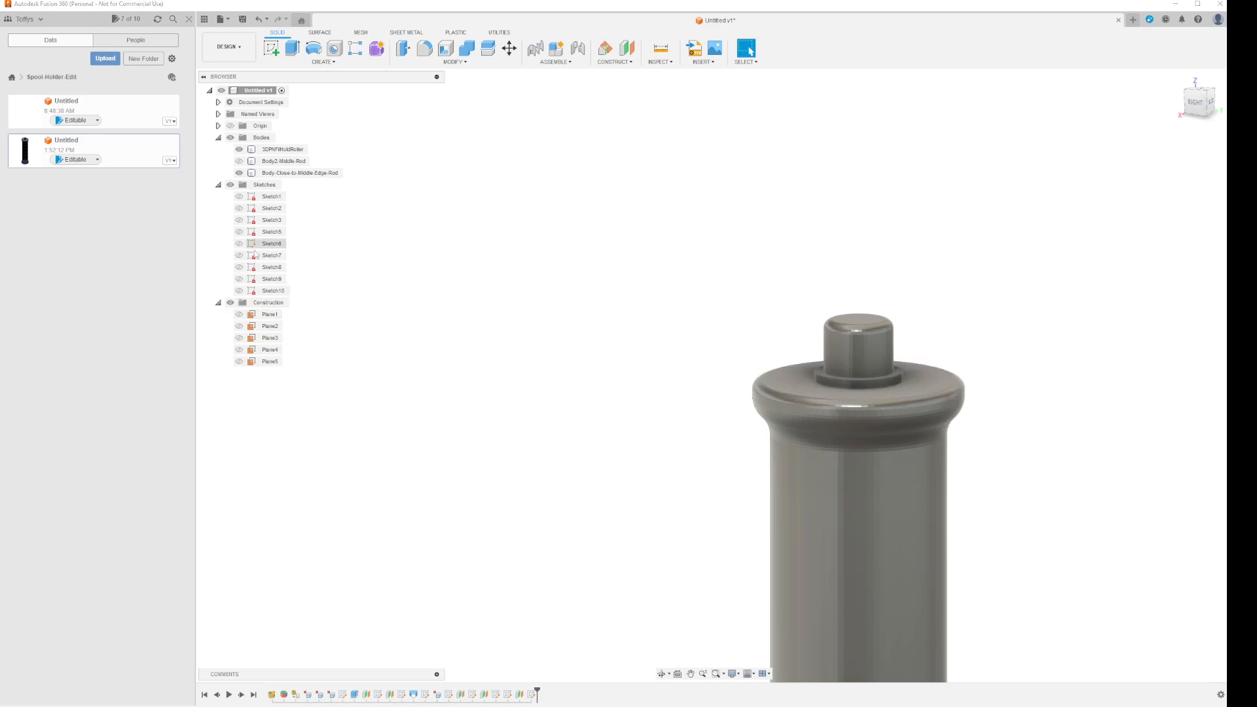
Show the origin planes at the lower end of the roller
middle_drag(642, 462, 635, 320)
click(231, 127)
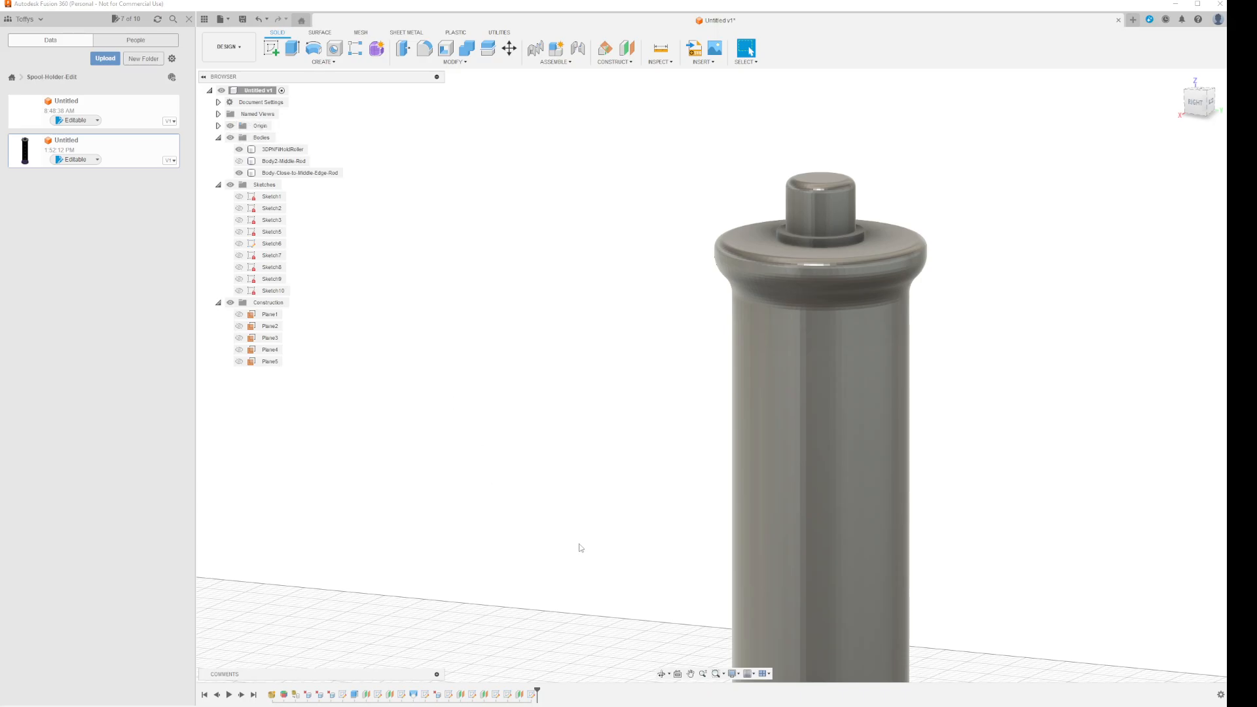
scroll(580, 547, down, 3)
middle_drag(564, 552, 564, 272)
key(Escape)
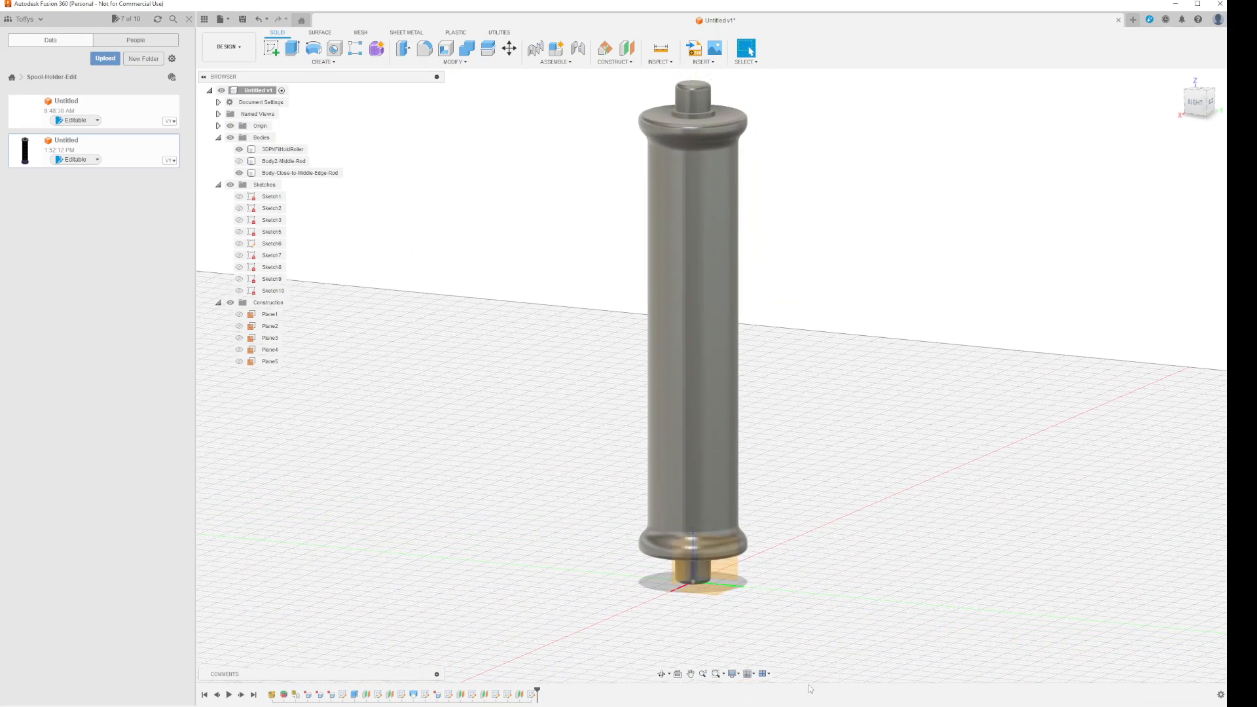
Construct an offset plane from the YZ origin plane with a distance of 0.00 mm
scroll(685, 523, up, 5)
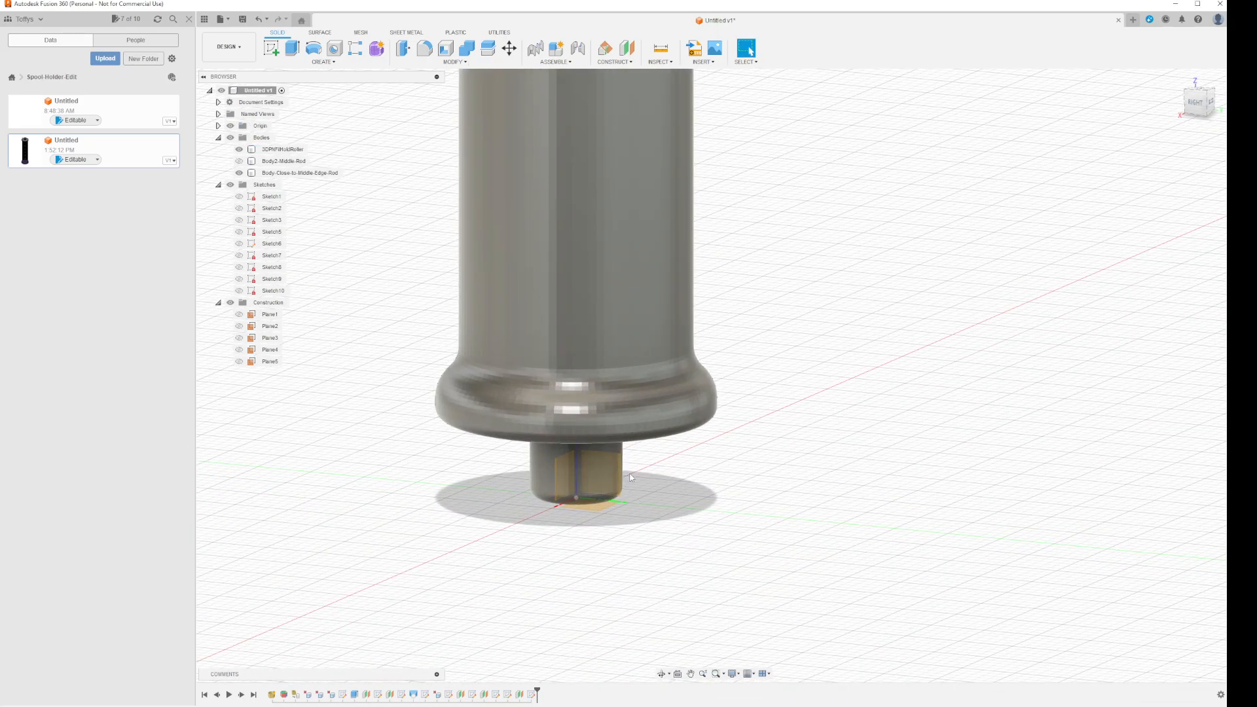
click(619, 493)
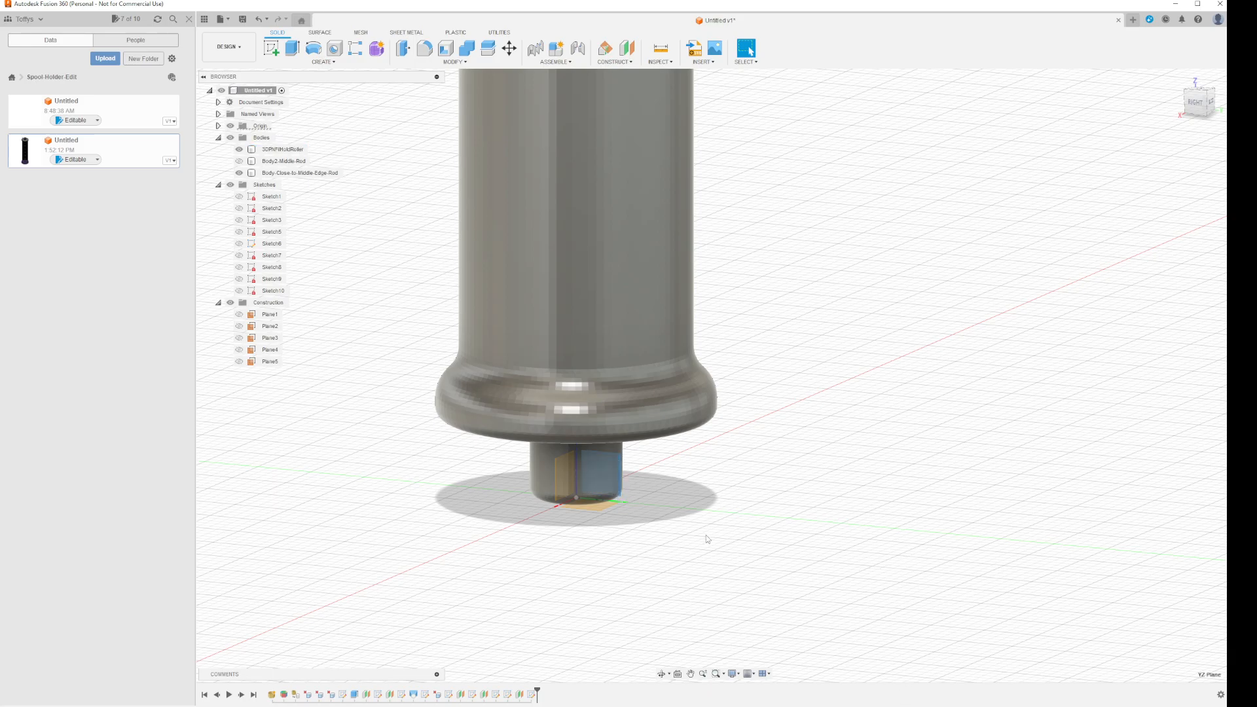
middle_drag(786, 543, 954, 505)
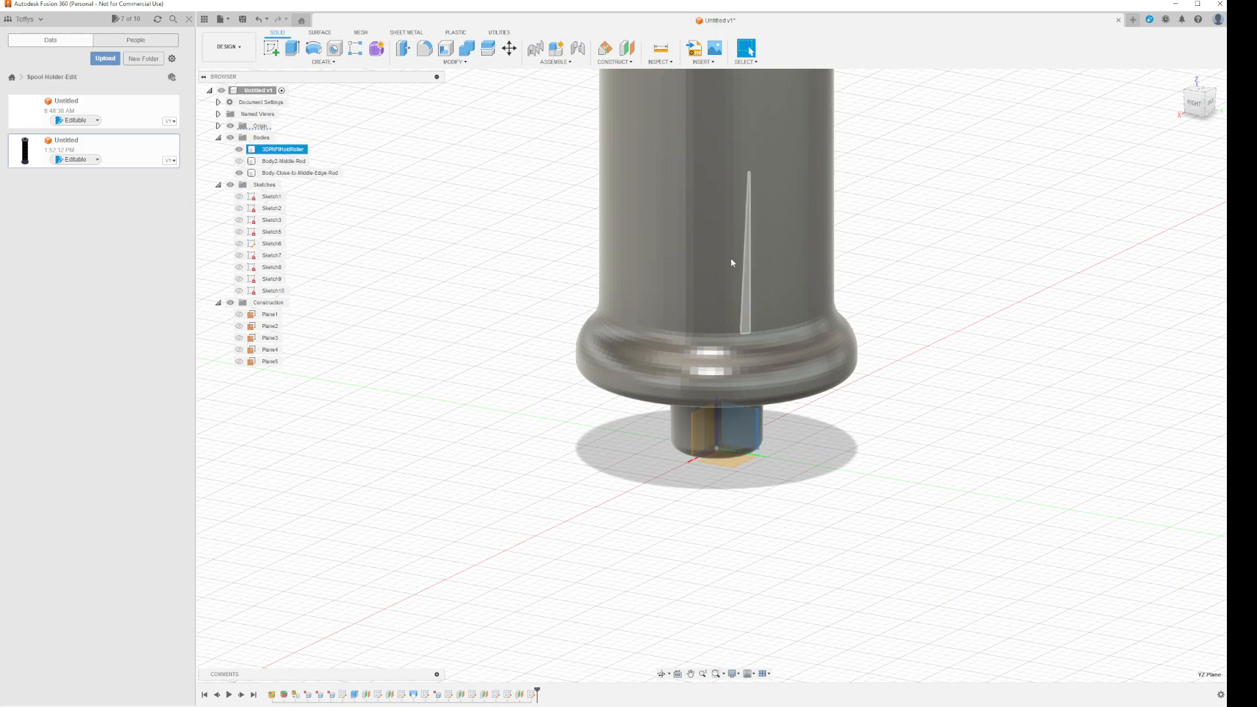
click(613, 62)
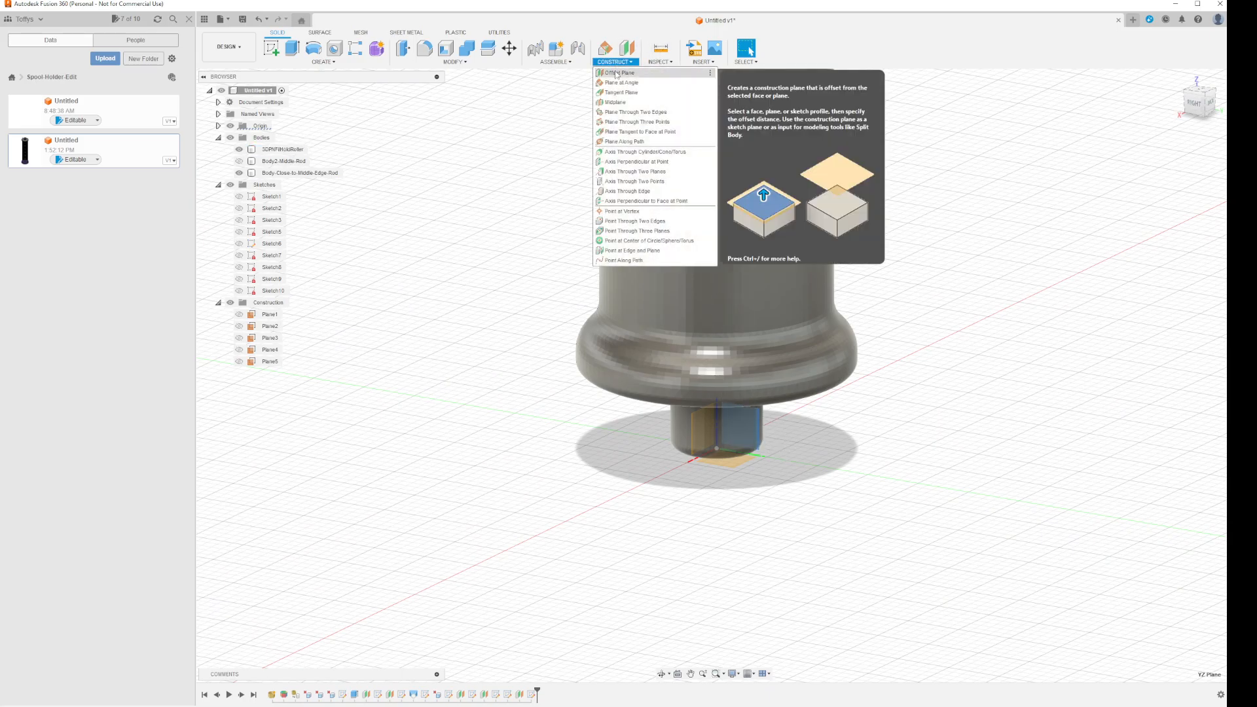
click(625, 80)
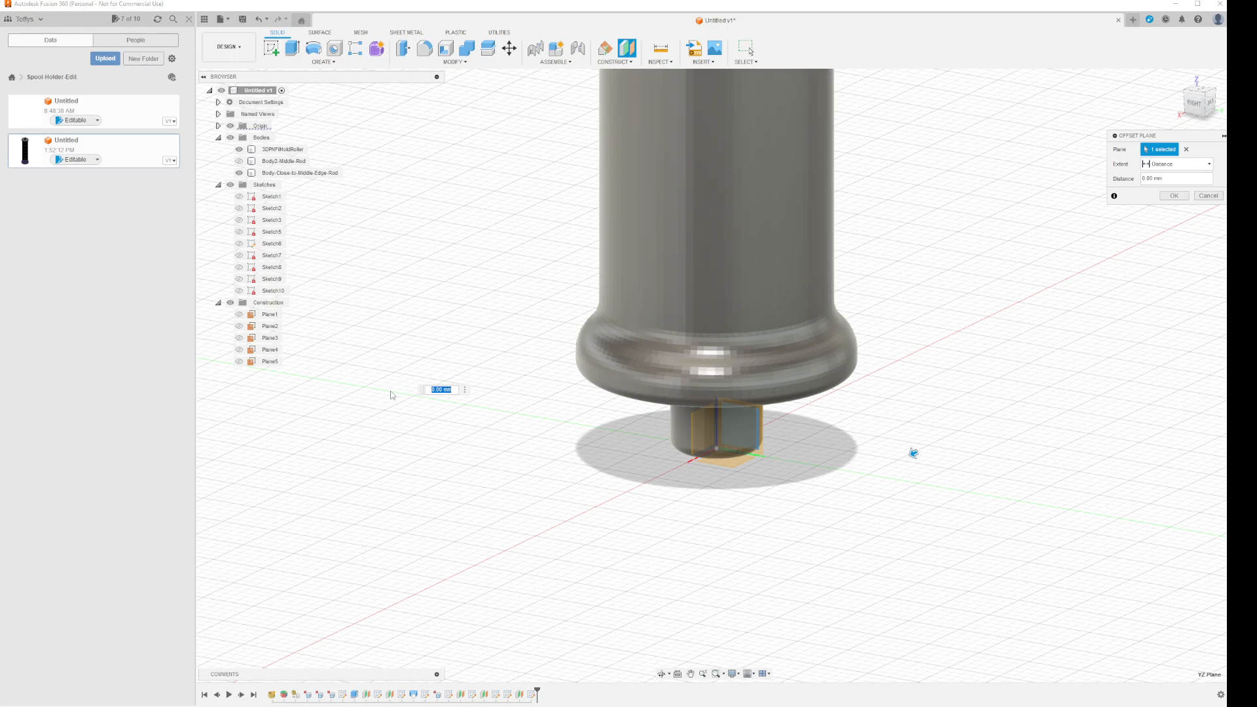
key(Return)
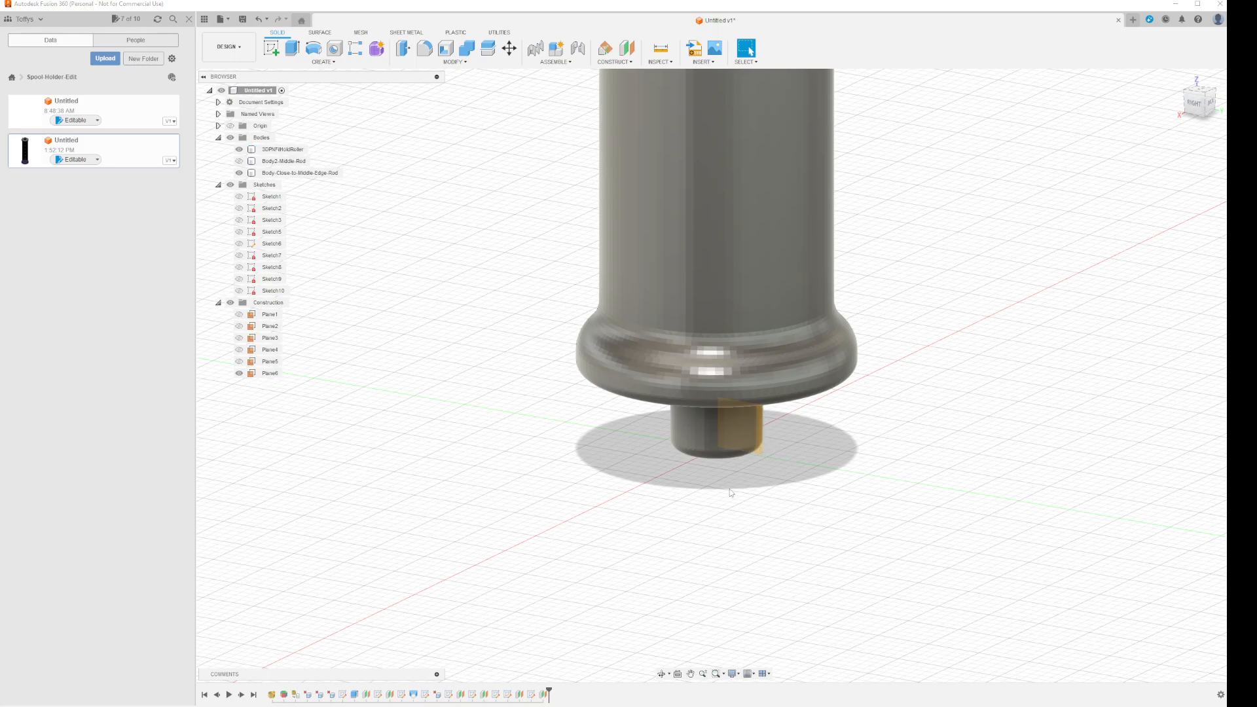
Hide the outer roller body and create a sketch on the new offset plane
click(239, 150)
click(749, 421)
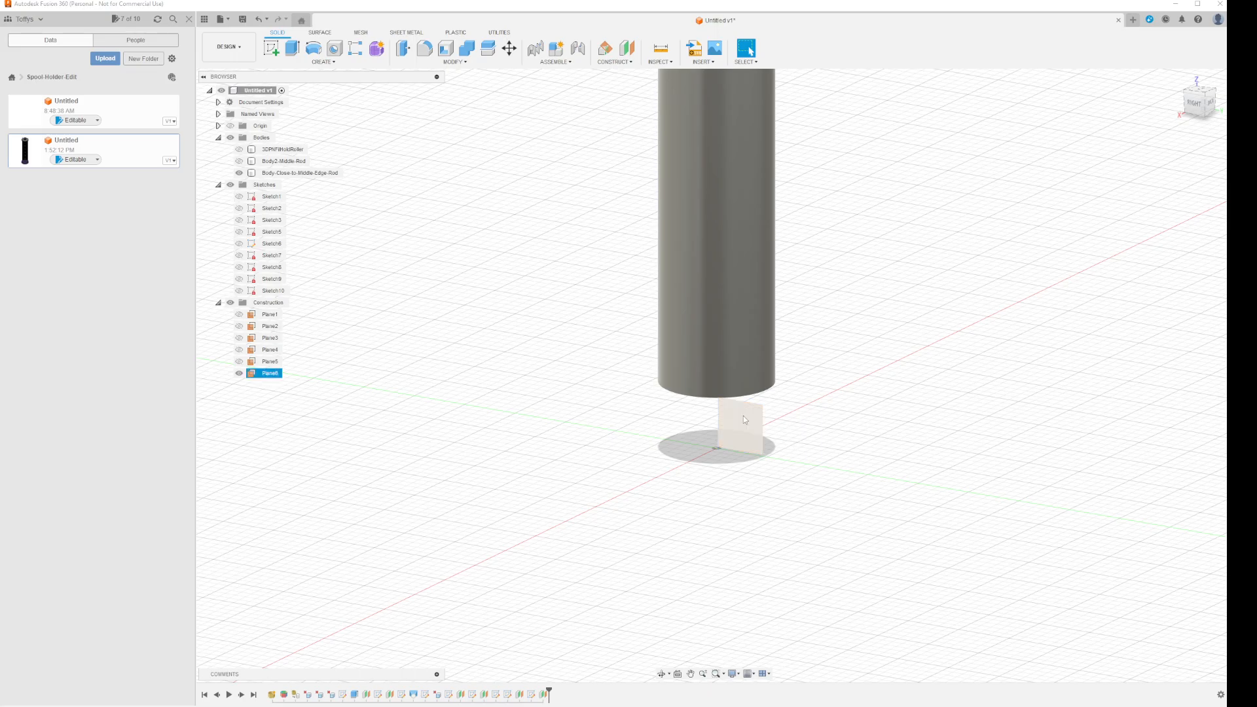
right_click(743, 420)
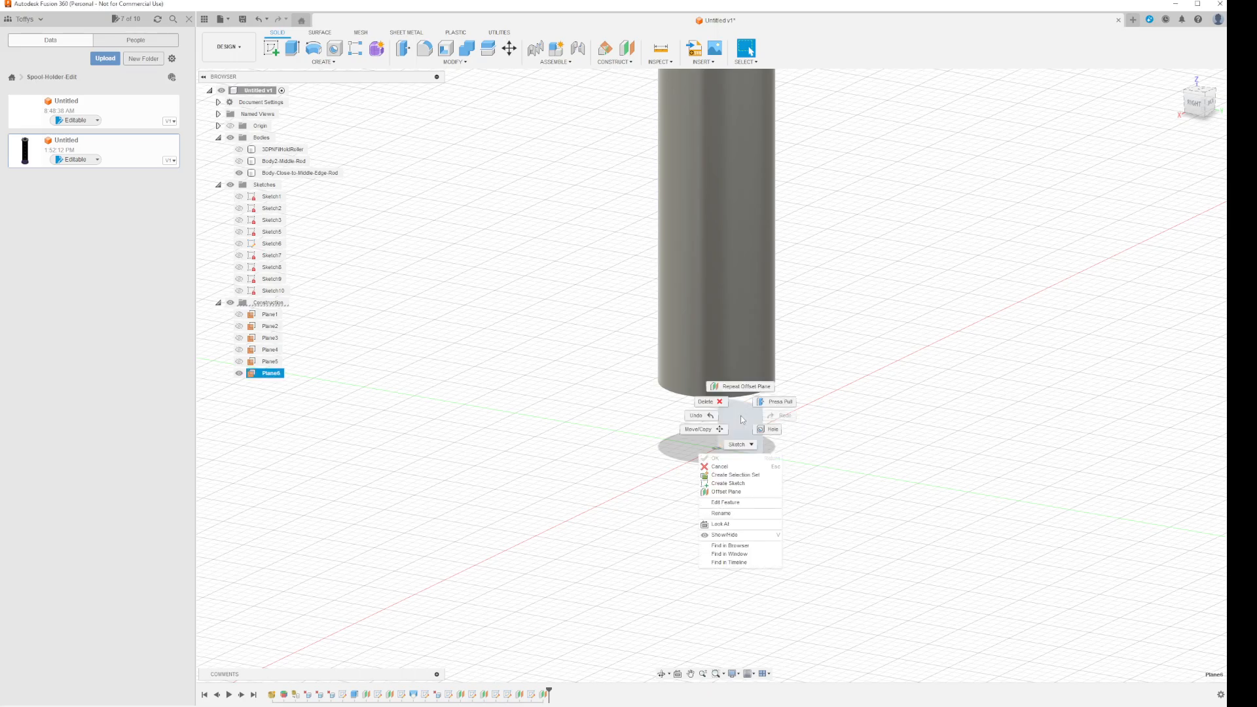
click(736, 484)
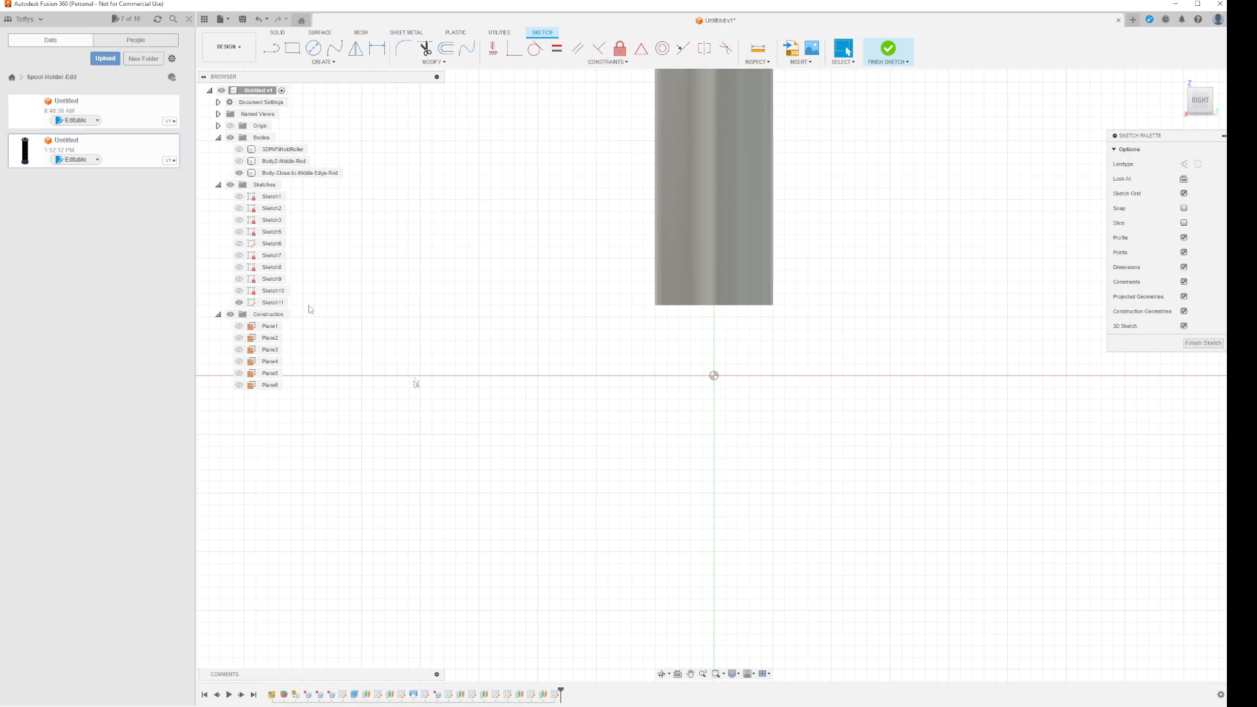
click(240, 305)
Show the roller body briefly to compare it with the inner rod, and hide it again
scroll(579, 339, down, 8)
mouse_move(620, 294)
middle_down()
mouse_move(758, 438)
mouse_move(706, 401)
middle_up()
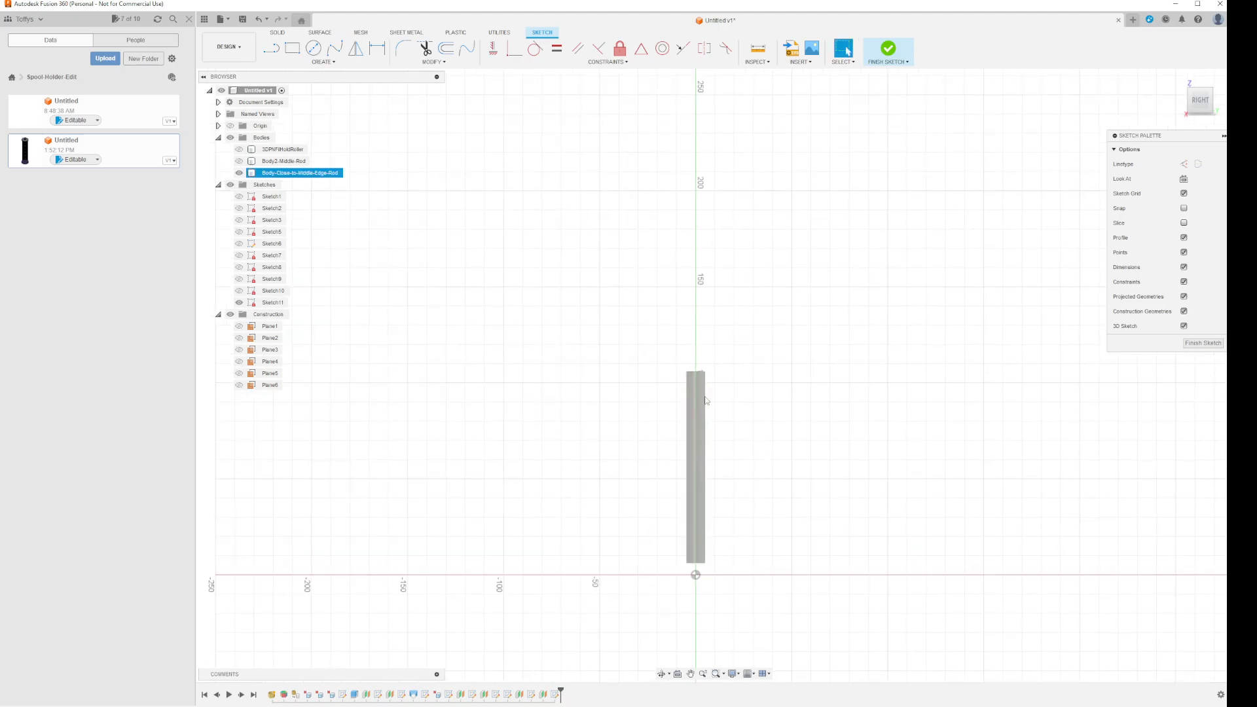
click(239, 149)
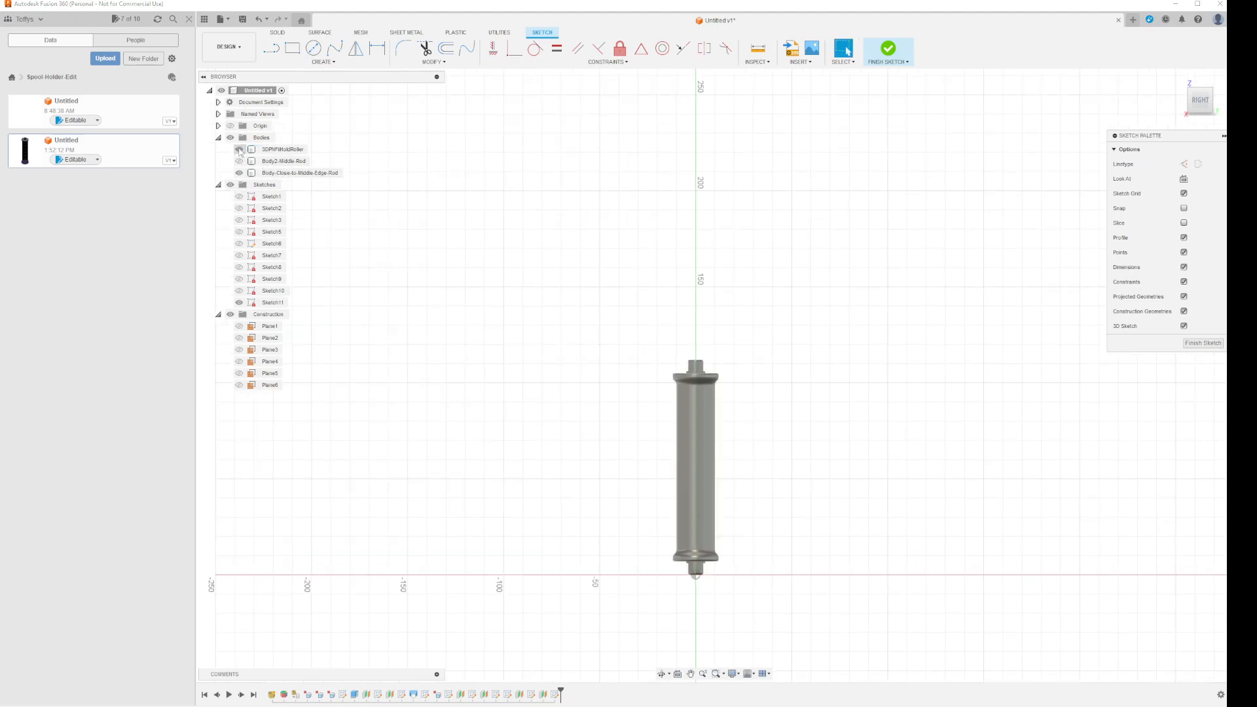
click(239, 149)
Check Sketch7 and Sketch8, hide them again, and show Sketch6 with the flange's profile curve
click(239, 256)
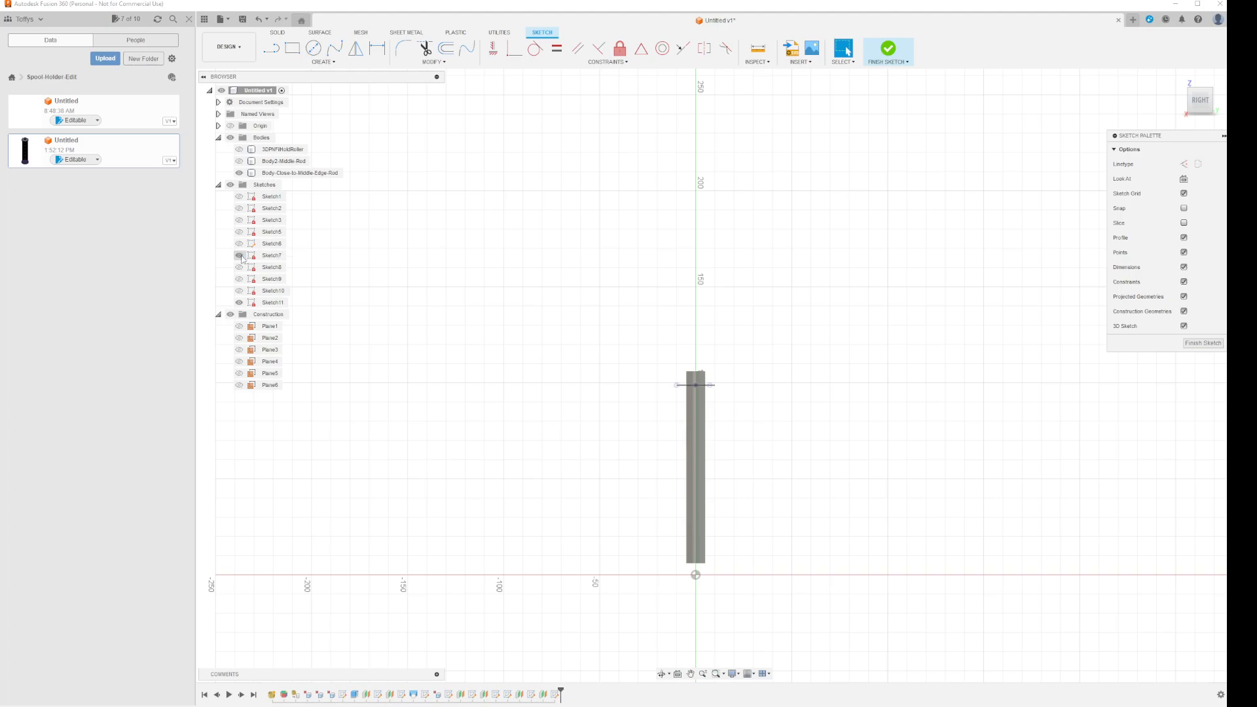
click(240, 256)
click(239, 268)
click(240, 267)
click(240, 255)
click(239, 243)
click(239, 255)
Start Project and select the connected curves of Sketch6's flange profile, from the lower arc up to the upper rounded corner
scroll(721, 386, up, 4)
scroll(721, 386, up, 1)
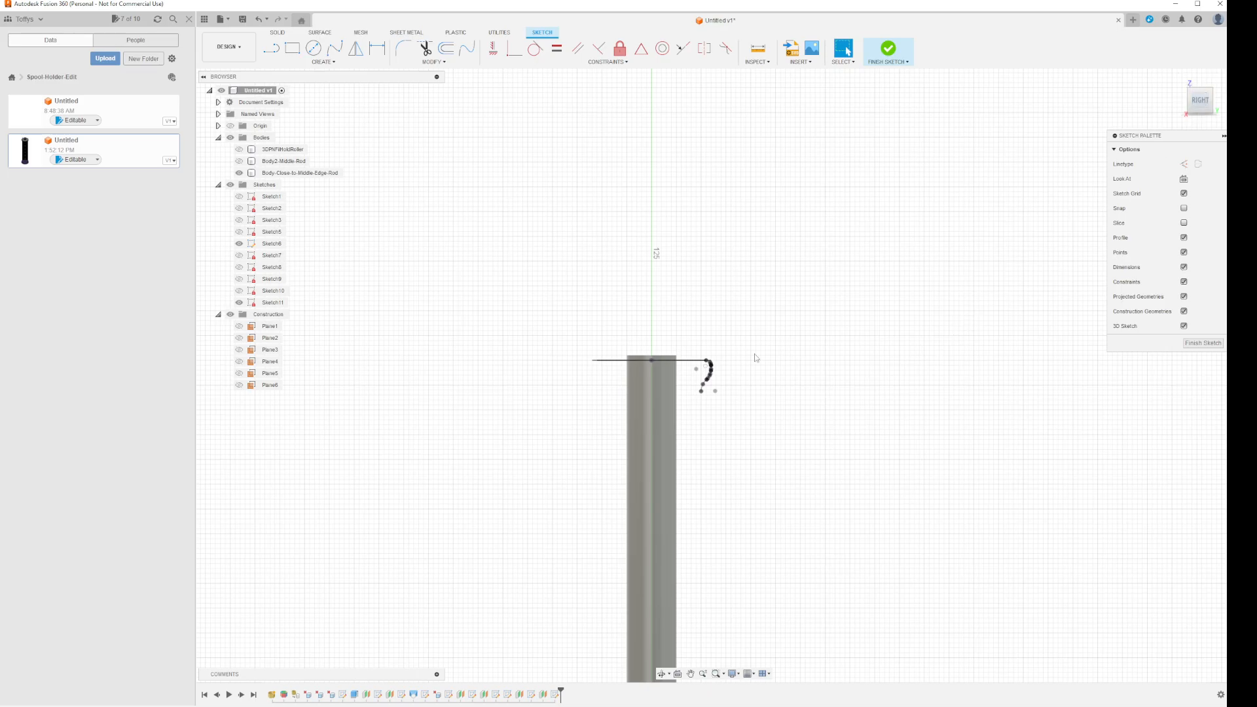
scroll(703, 393, up, 5)
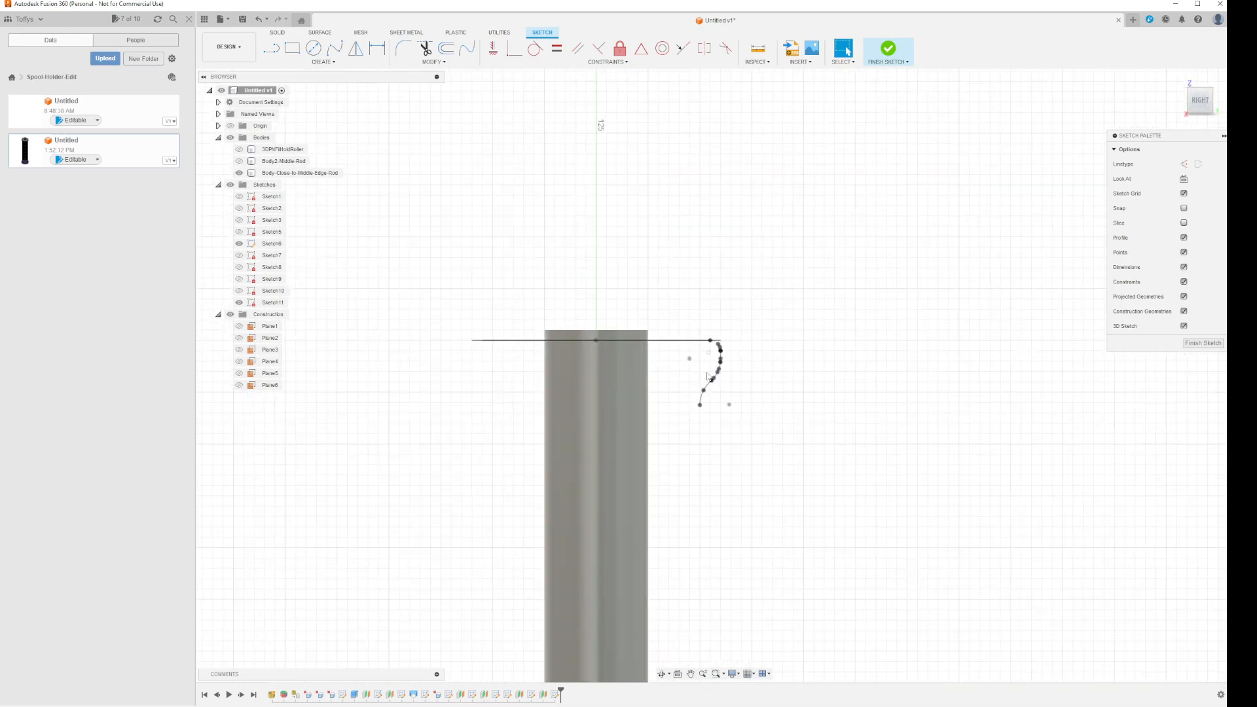
key(p)
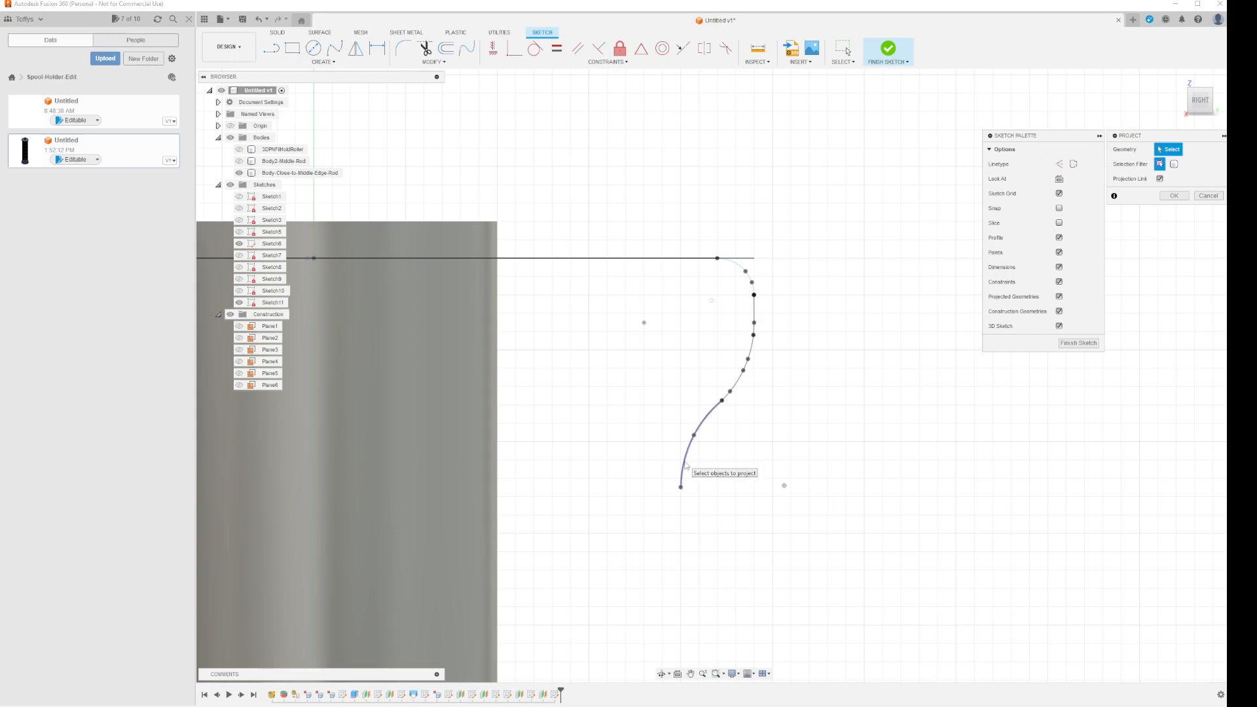
click(698, 449)
click(733, 383)
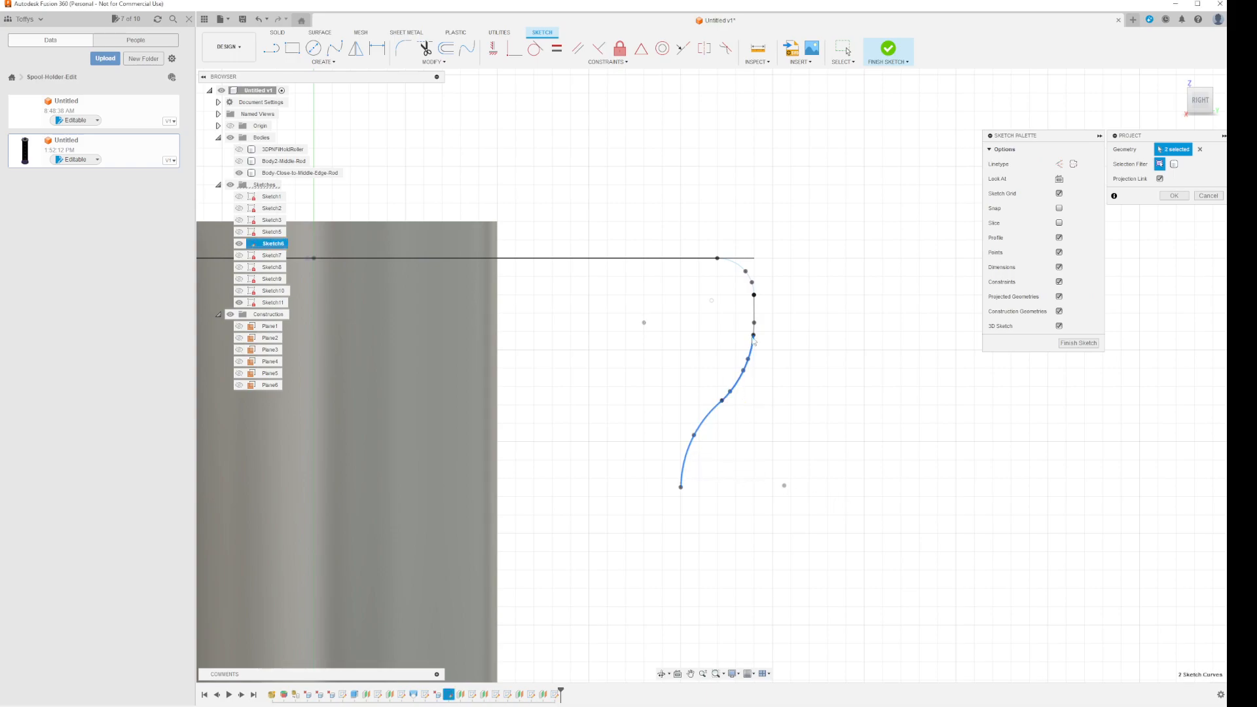
click(755, 319)
click(745, 270)
Add the lower end of the flange profile to the selected Sketch6 curves and try to project them into the sketch
scroll(691, 504, up, 2)
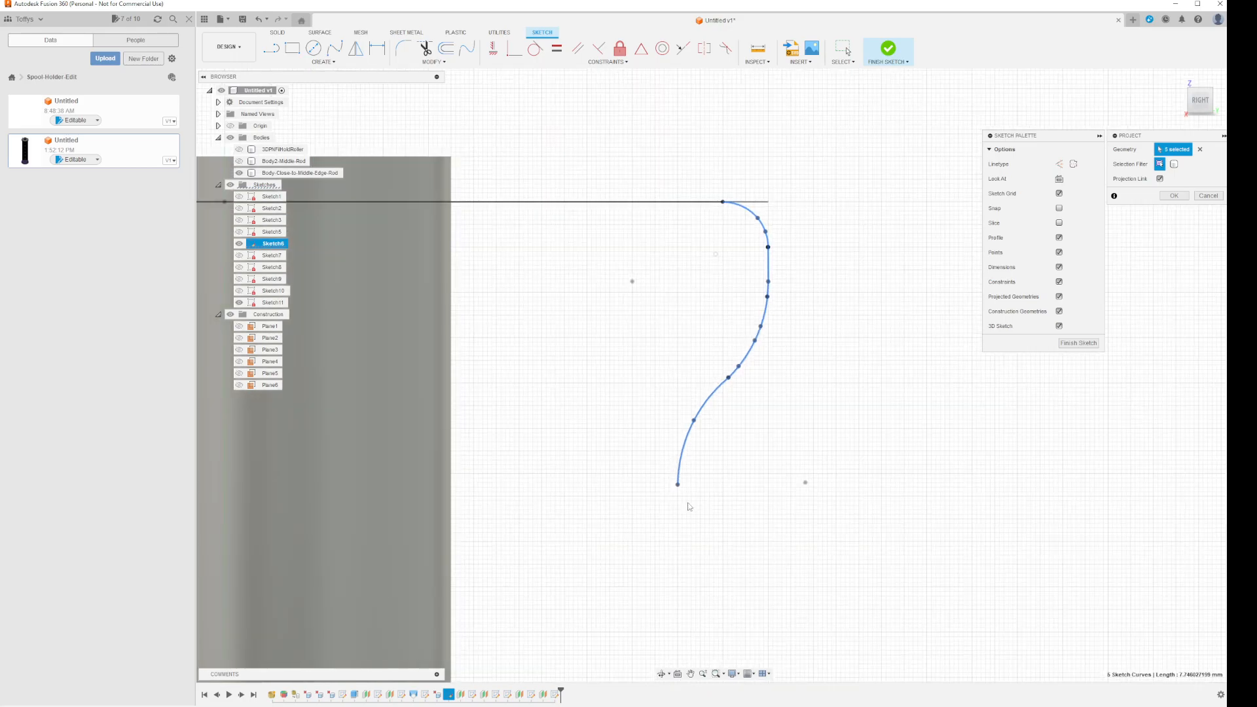
scroll(691, 505, up, 2)
click(672, 465)
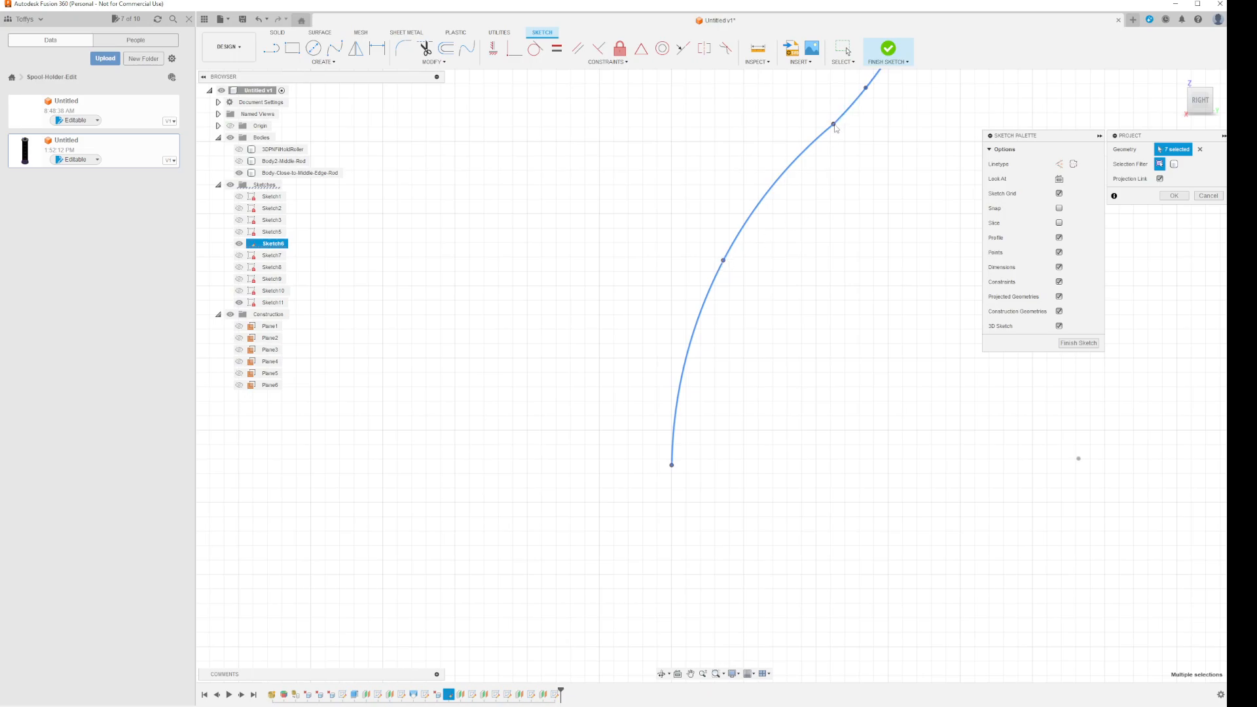
scroll(855, 385, down, 3)
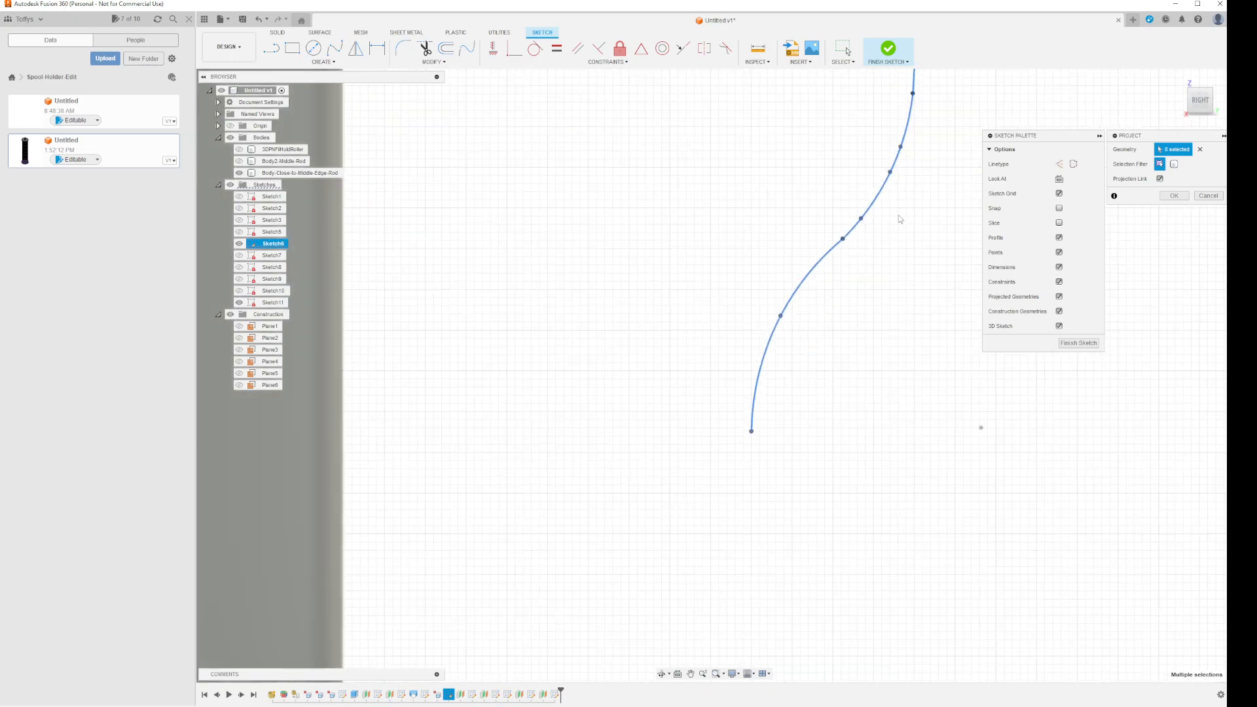
scroll(913, 316, down, 3)
mouse_move(914, 315)
middle_down()
mouse_move(883, 387)
mouse_move(795, 418)
mouse_move(818, 411)
middle_up()
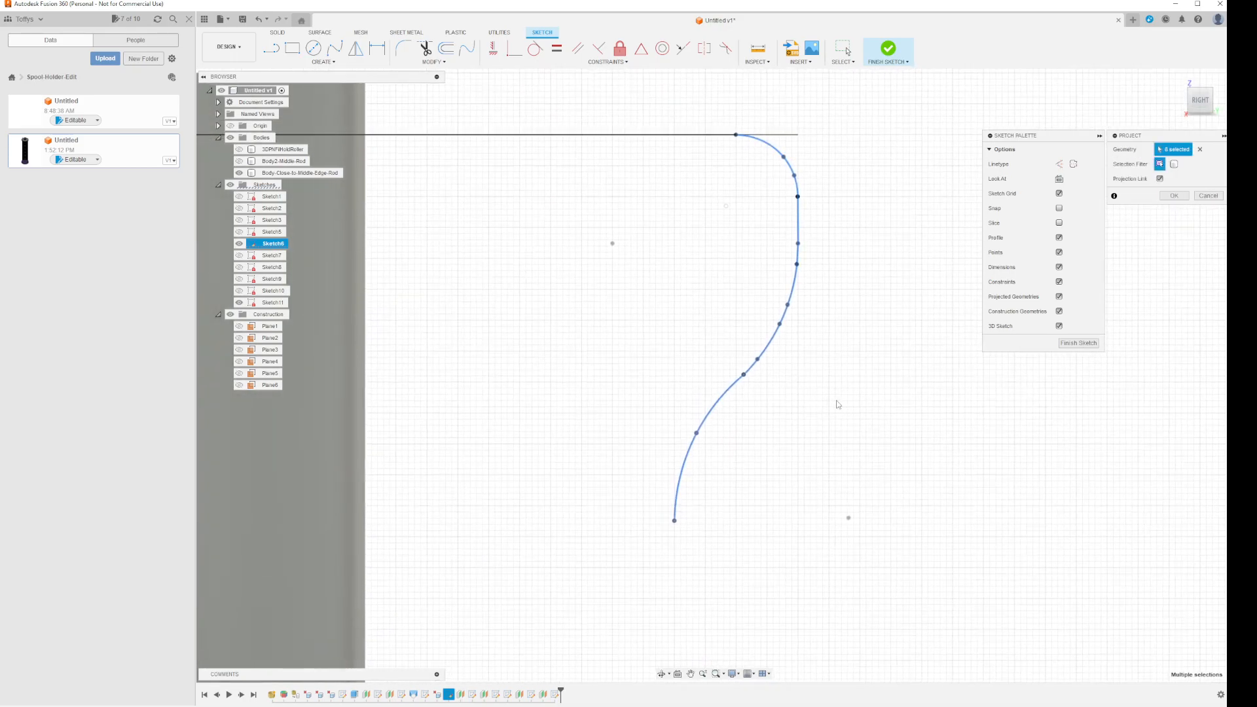
key(Return)
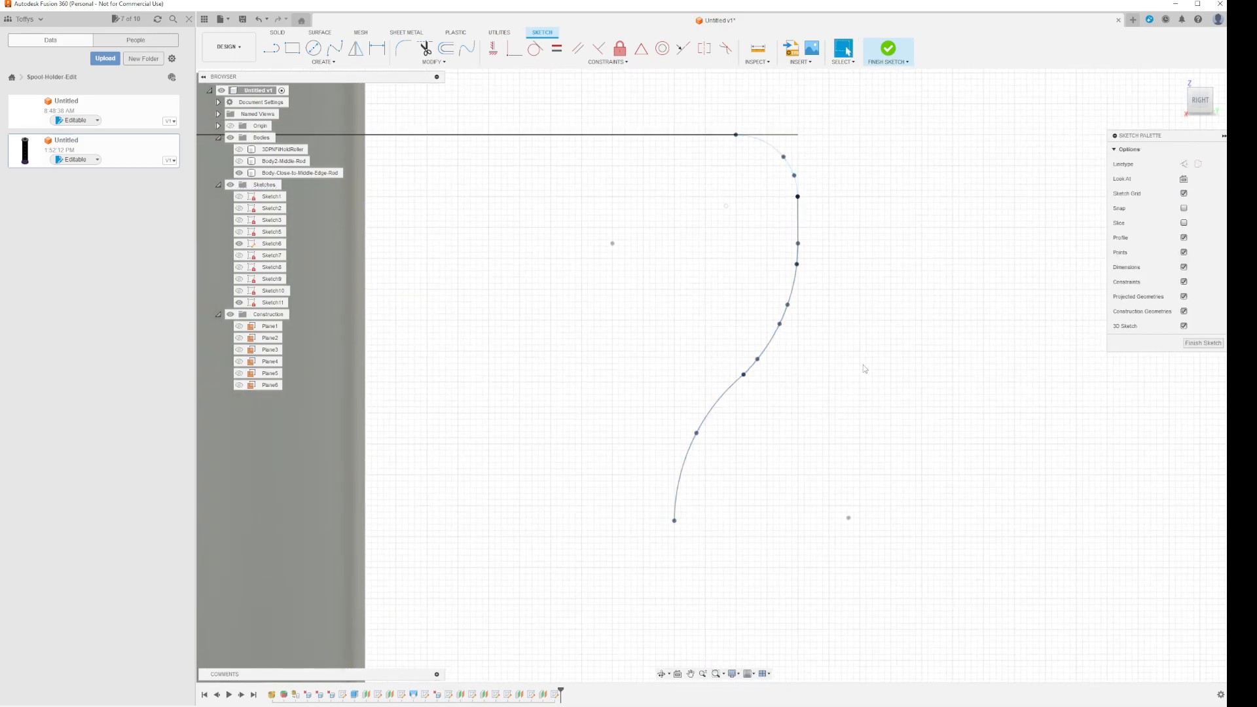
Select the whole flange profile with Freeform Selection and project it into the sketch, without the extra horizontal line at its upper edge
click(847, 63)
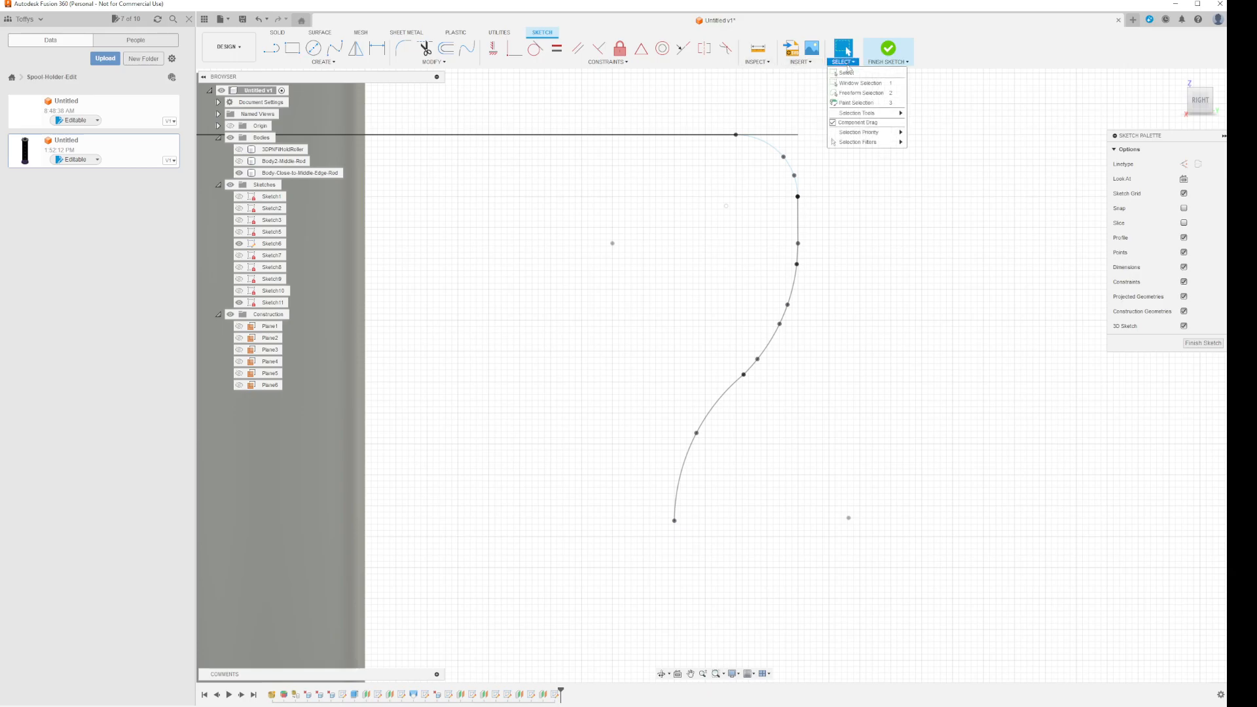
click(854, 93)
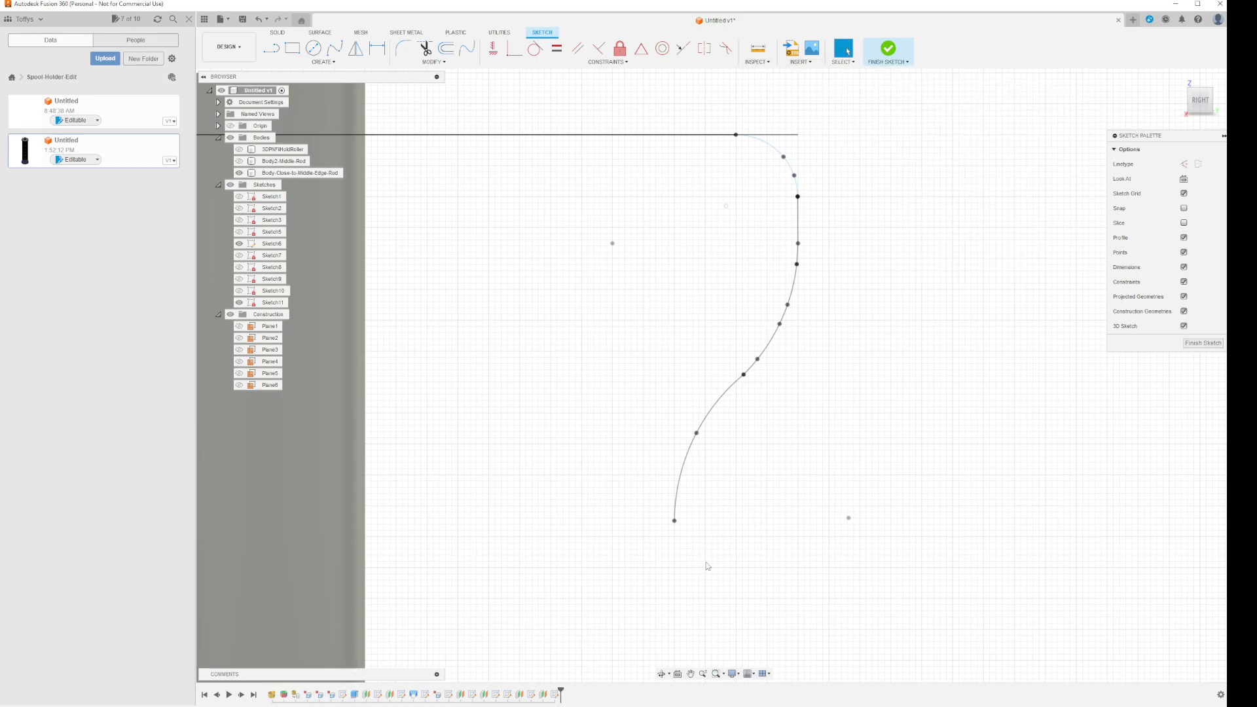
mouse_move(673, 555)
mouse_down()
mouse_move(671, 402)
mouse_move(727, 321)
mouse_move(773, 197)
mouse_move(734, 133)
mouse_move(827, 146)
mouse_move(817, 383)
mouse_move(676, 551)
mouse_up()
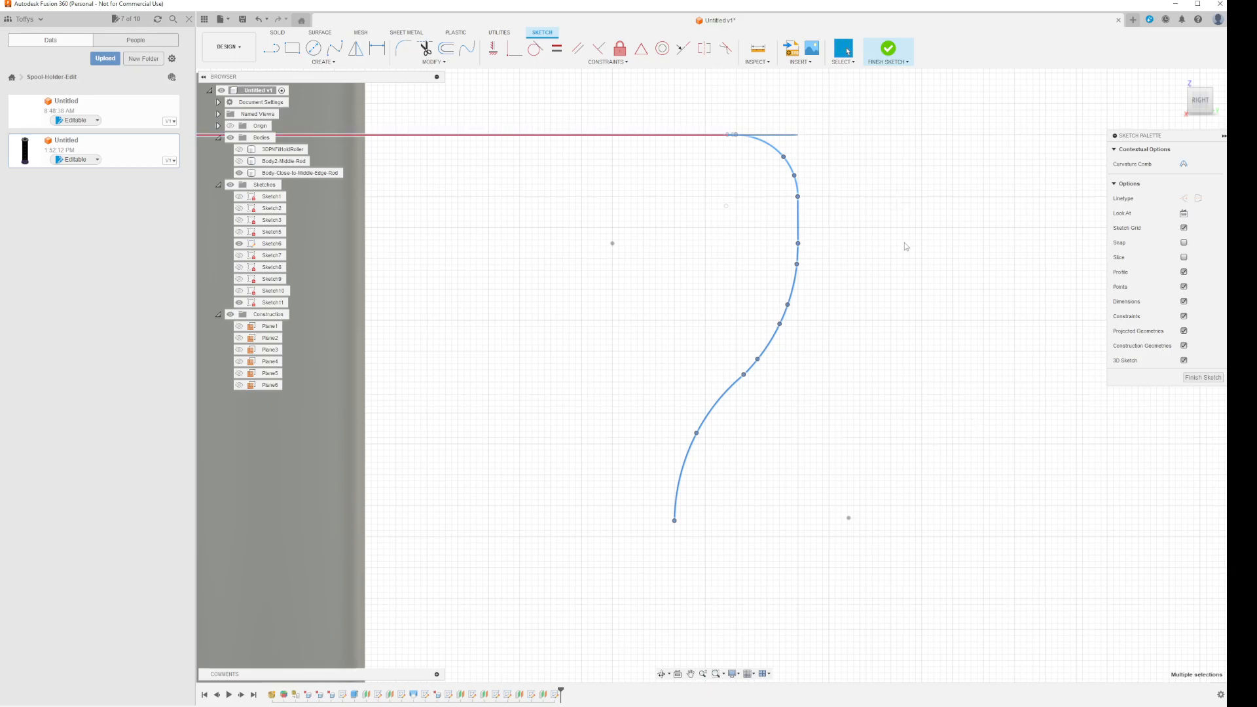
key(p)
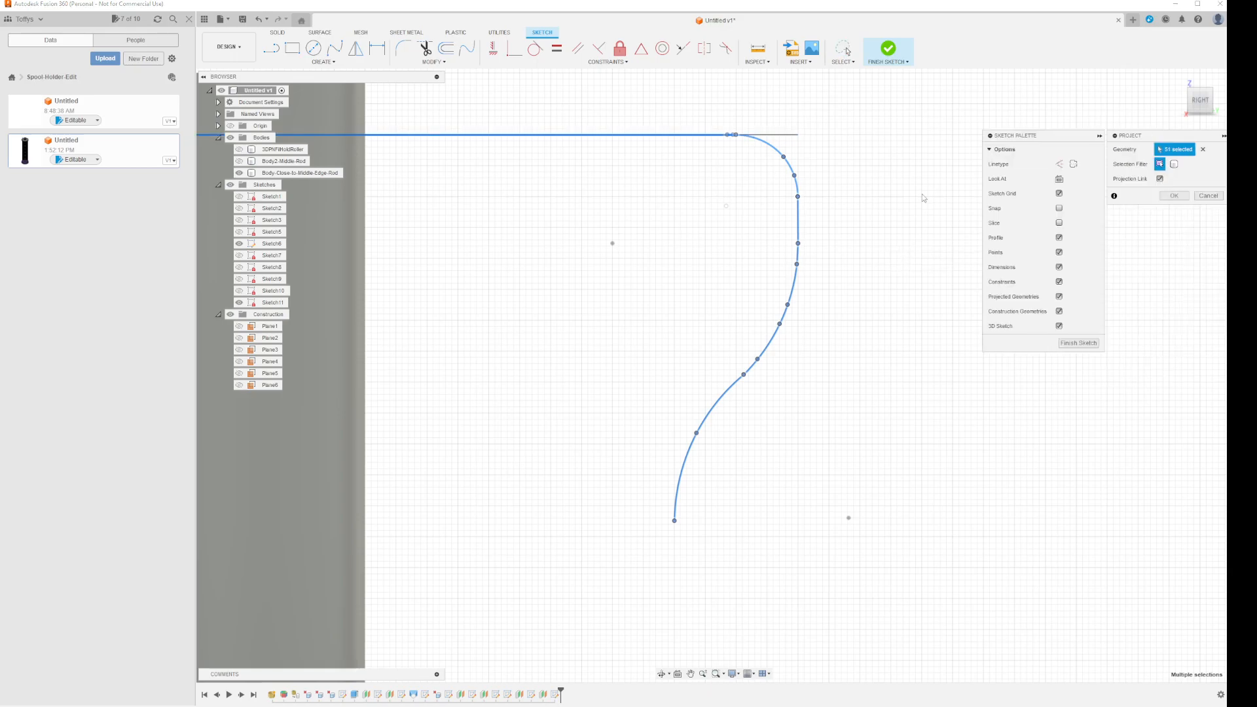
click(686, 136)
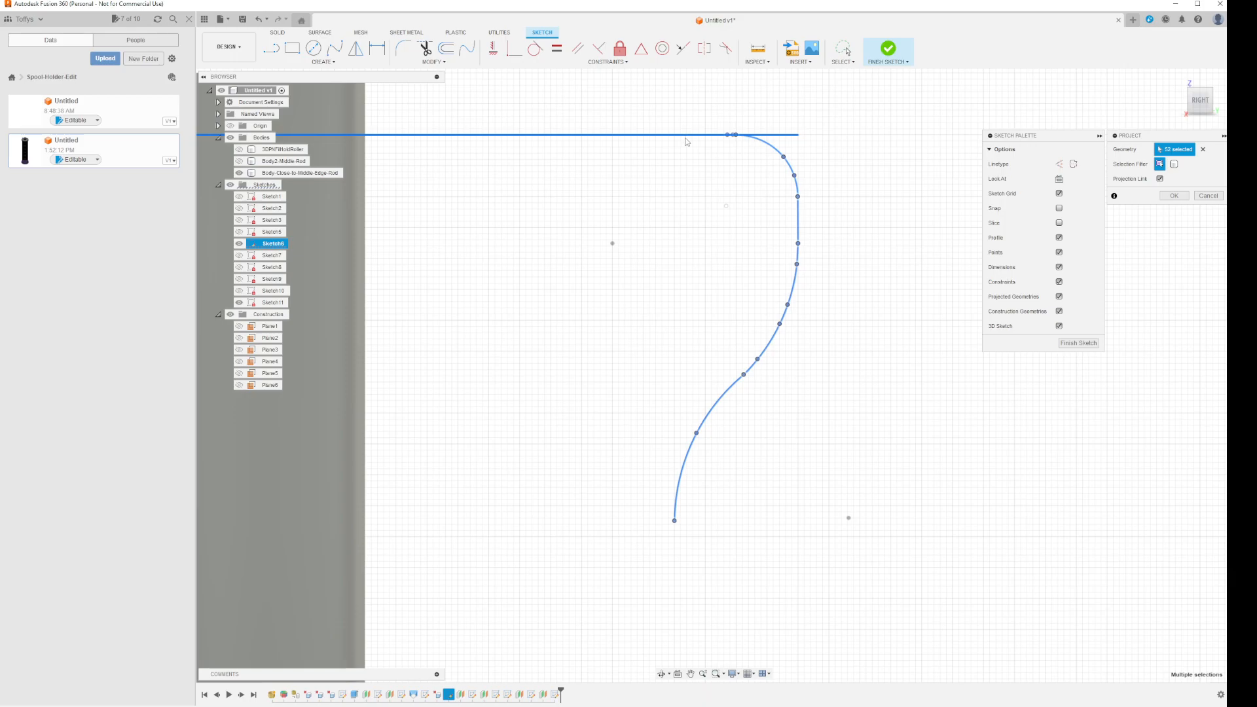
click(700, 137)
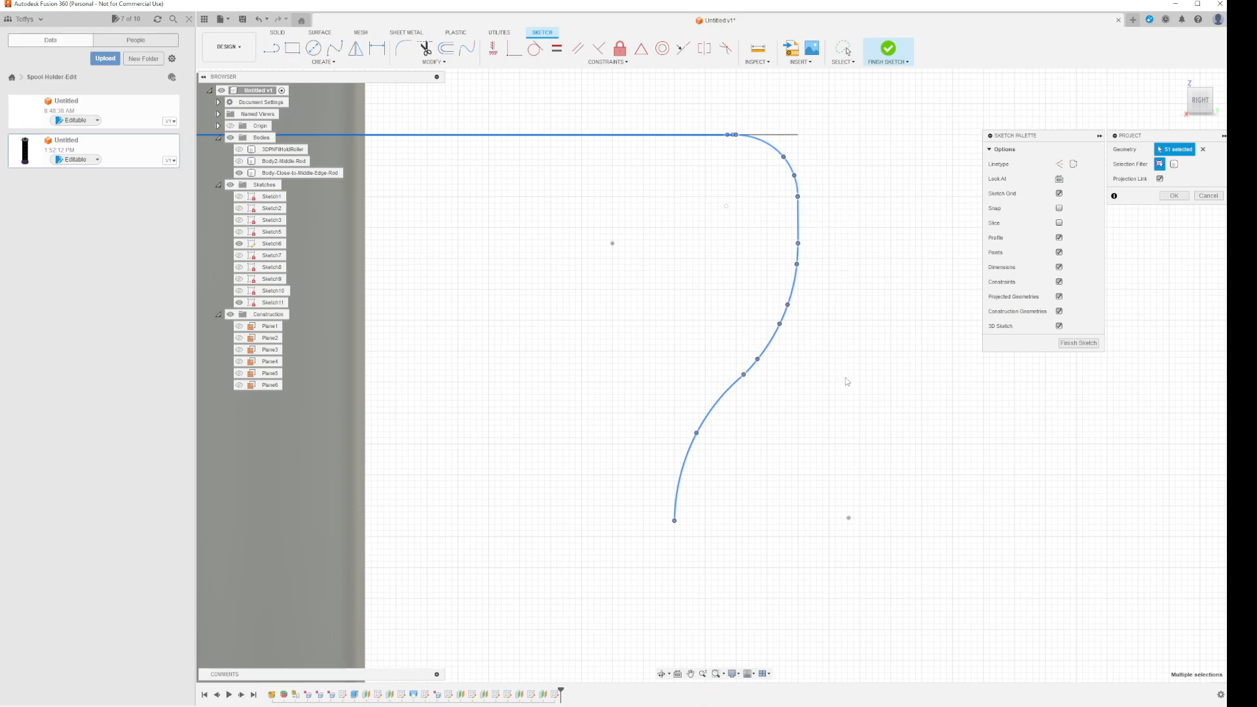
click(1174, 196)
Hide Sketch6 and delete the long horizontal line from the projected geometry
scroll(972, 338, down, 3)
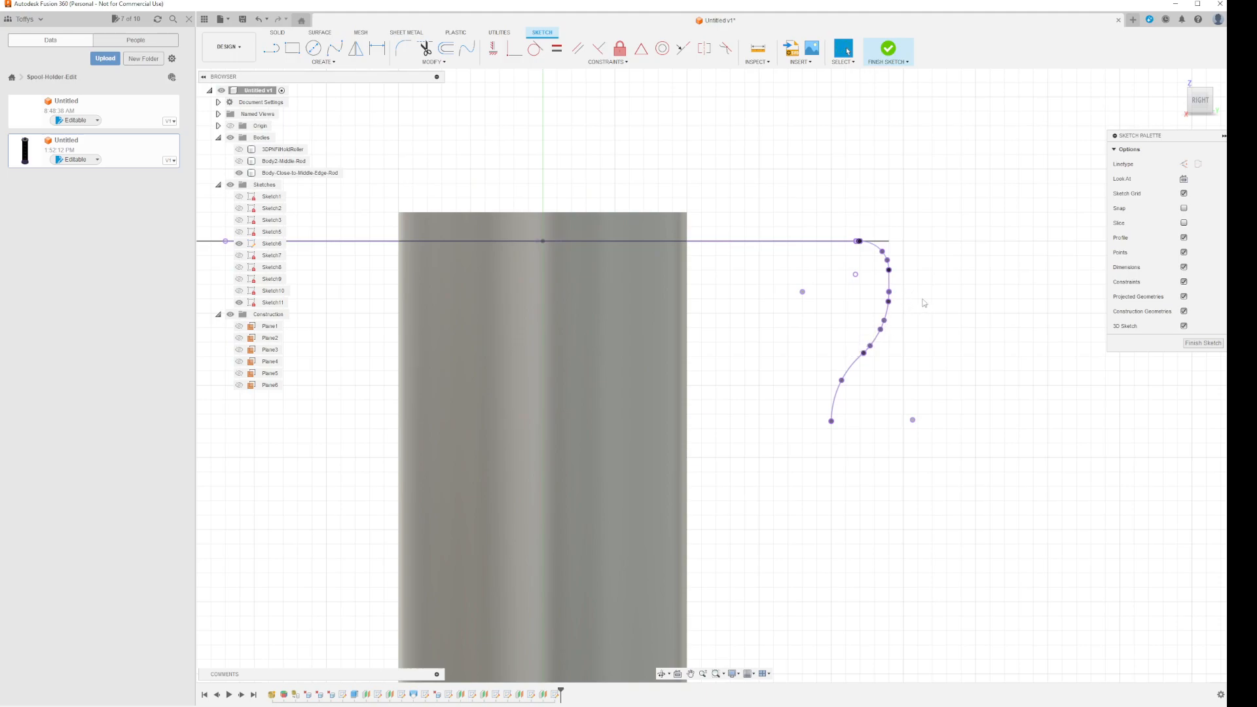
click(239, 243)
click(760, 241)
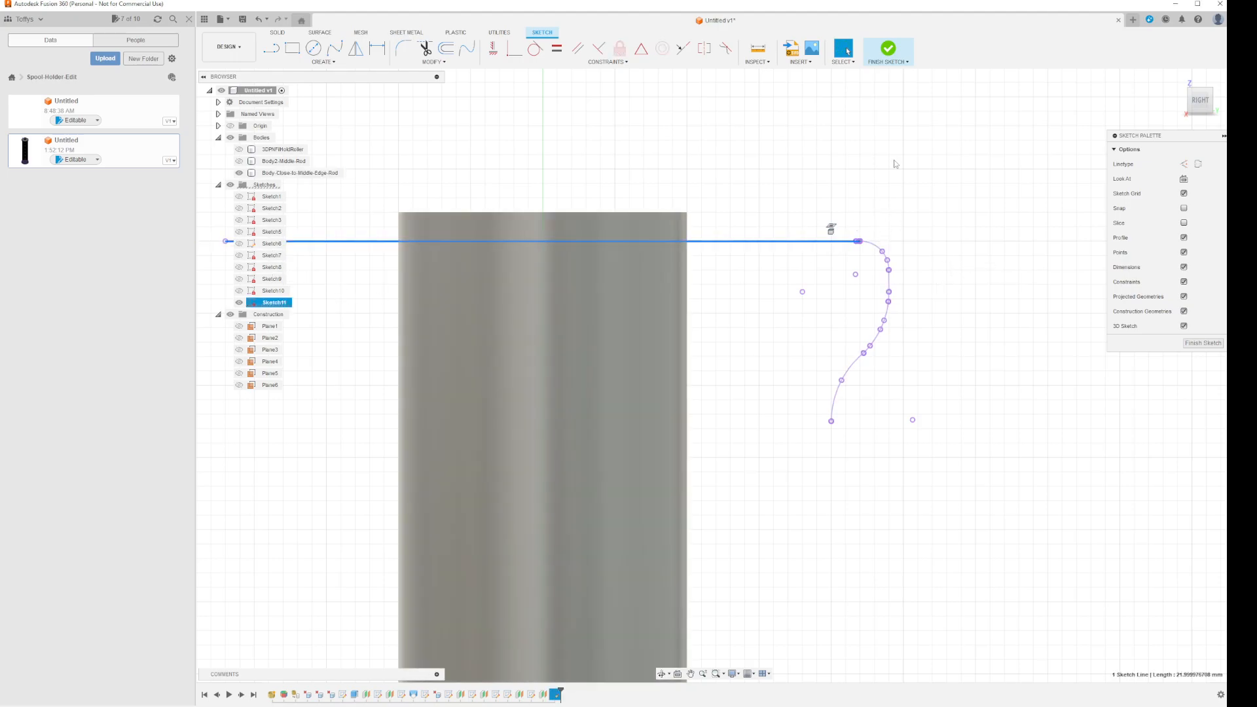
key(Delete)
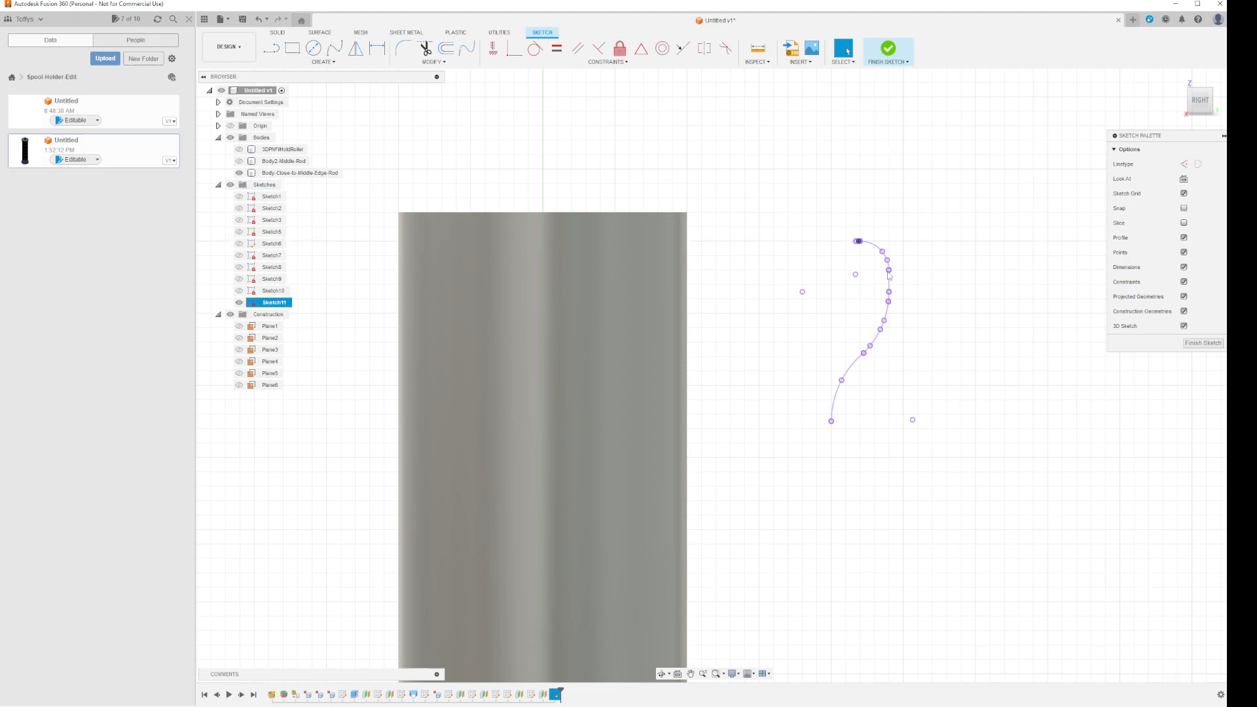
Show the outer roller body and examine how the projected profile lines up with the flange from the side and back
scroll(894, 278, down, 2)
scroll(859, 246, up, 8)
scroll(864, 246, up, 2)
scroll(867, 243, down, 6)
scroll(910, 280, down, 4)
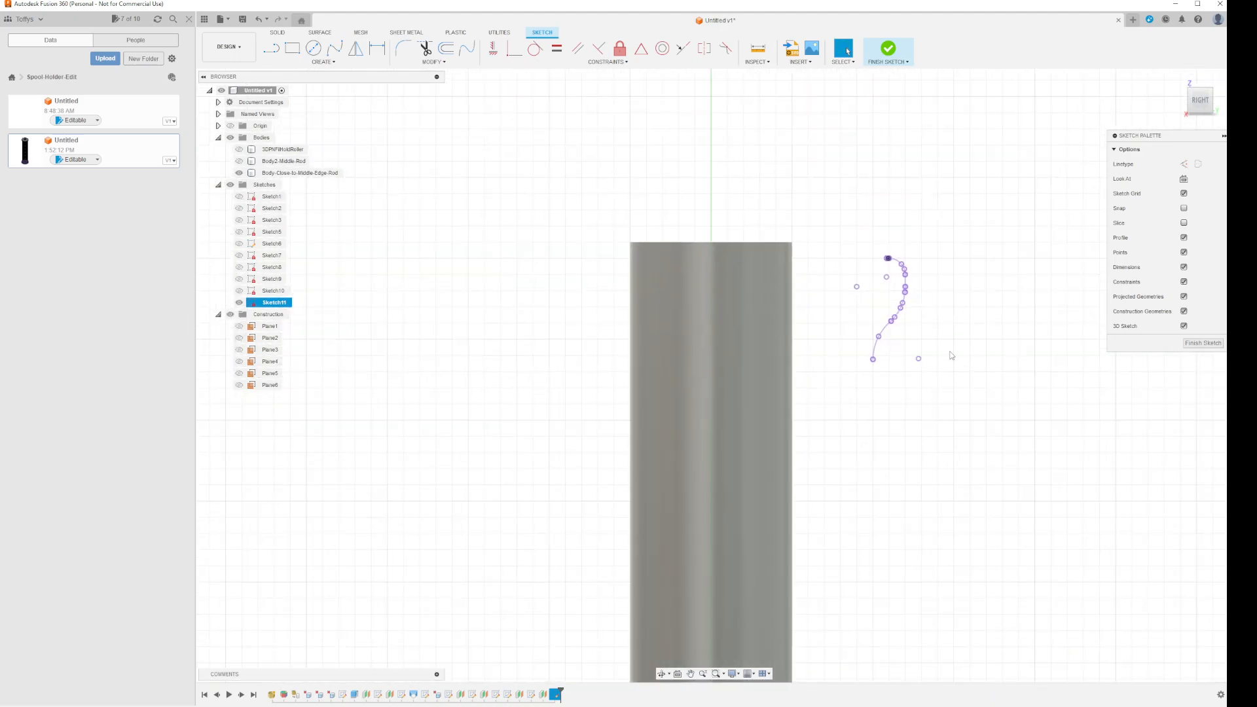
click(239, 150)
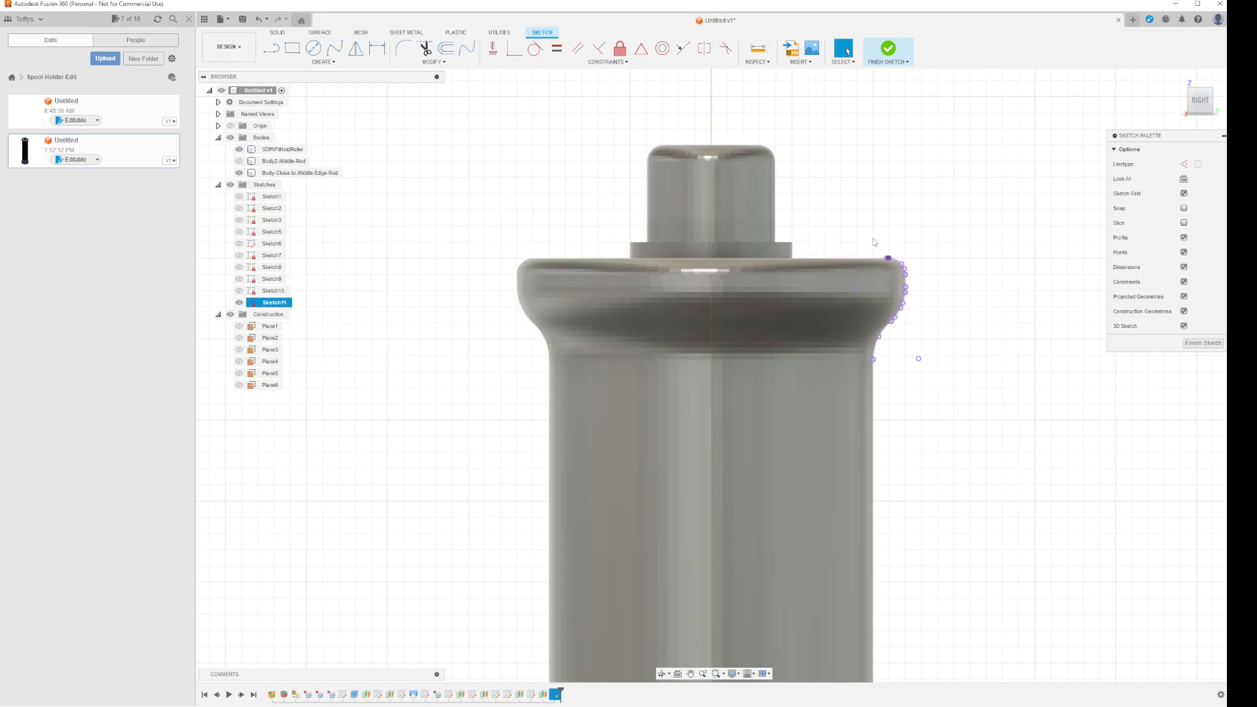
scroll(891, 350, up, 8)
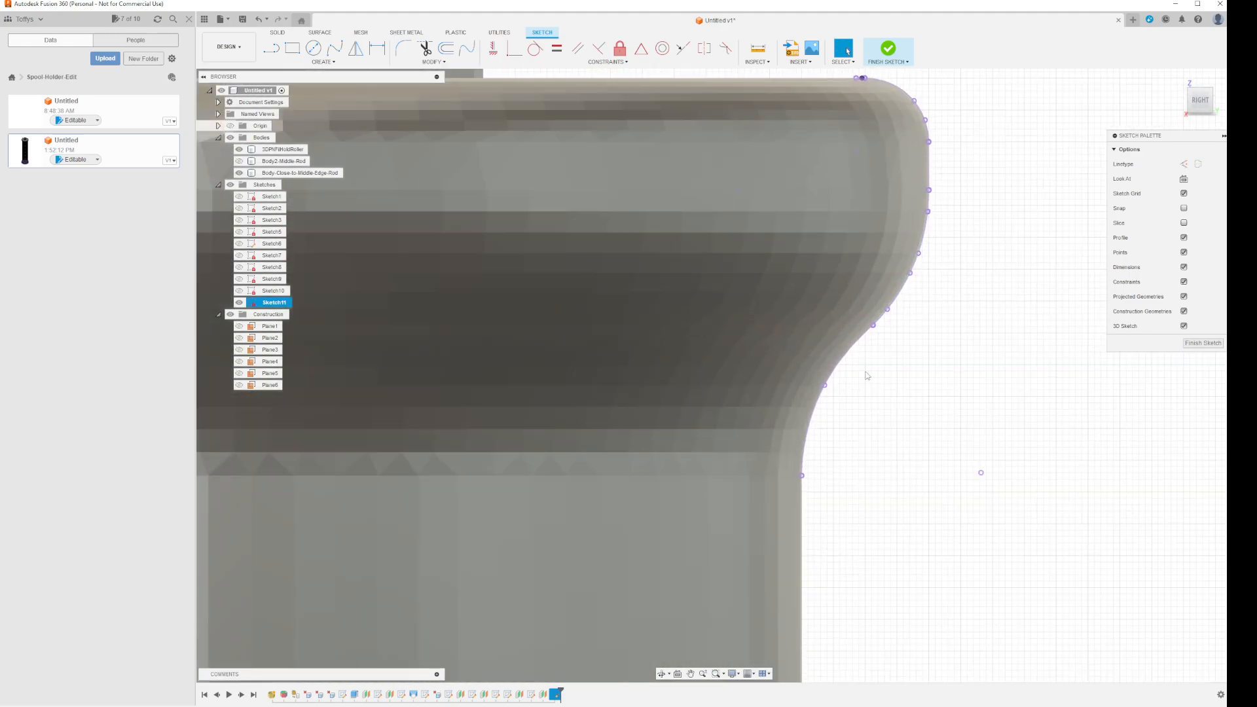
scroll(858, 341, up, 5)
scroll(950, 373, up, 3)
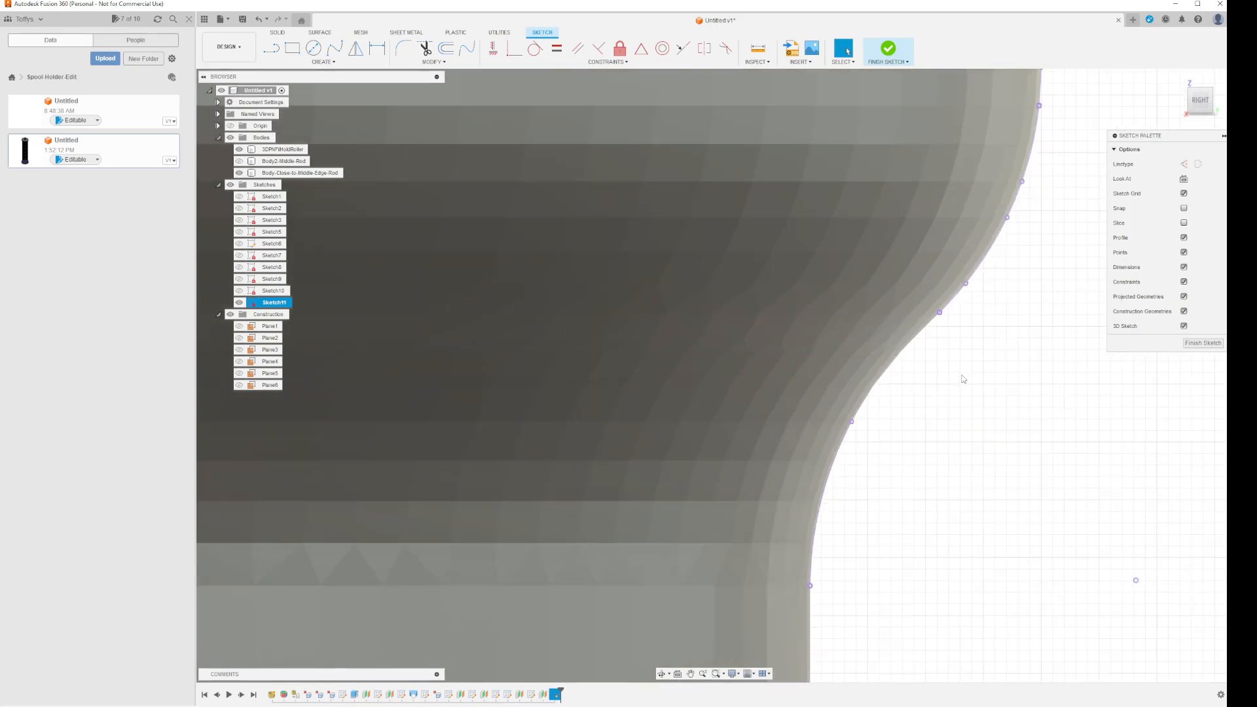
scroll(963, 378, down, 10)
mouse_move(1068, 368)
shift+middle_down()
mouse_move(991, 369)
mouse_move(1004, 378)
shift+middle_up()
scroll(1038, 373, up, 6)
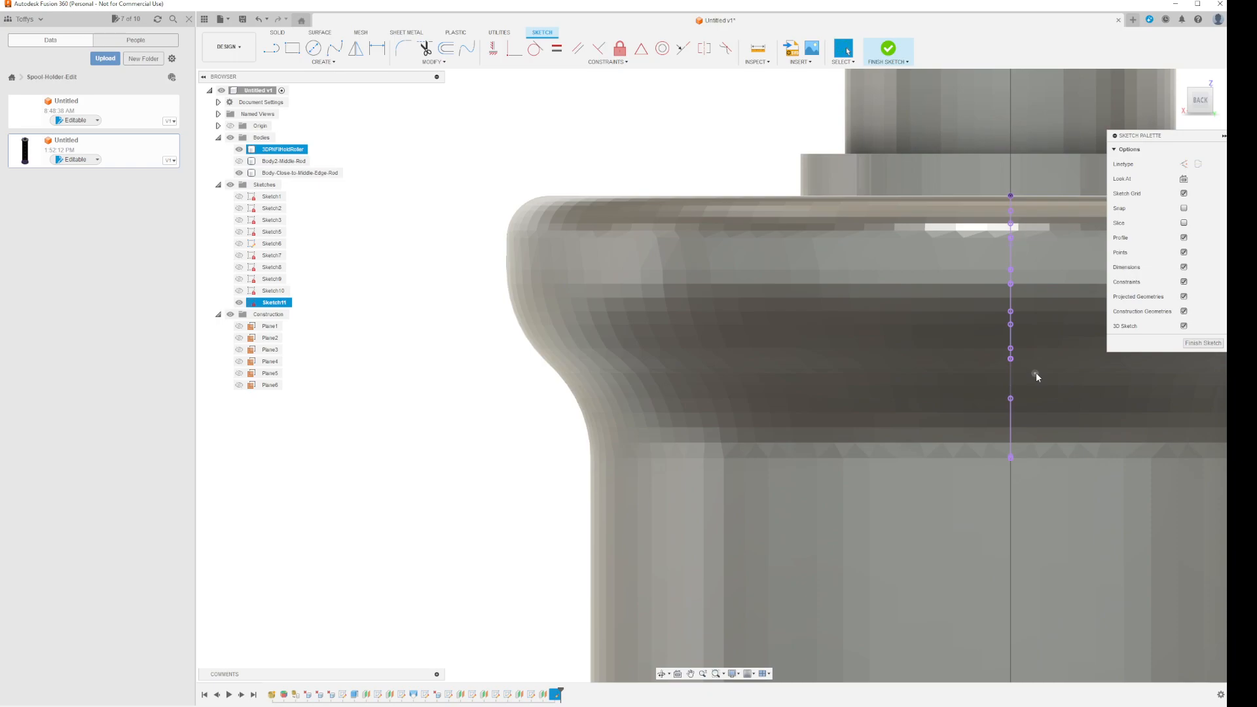
scroll(1036, 376, down, 8)
middle_drag(1158, 403, 809, 375)
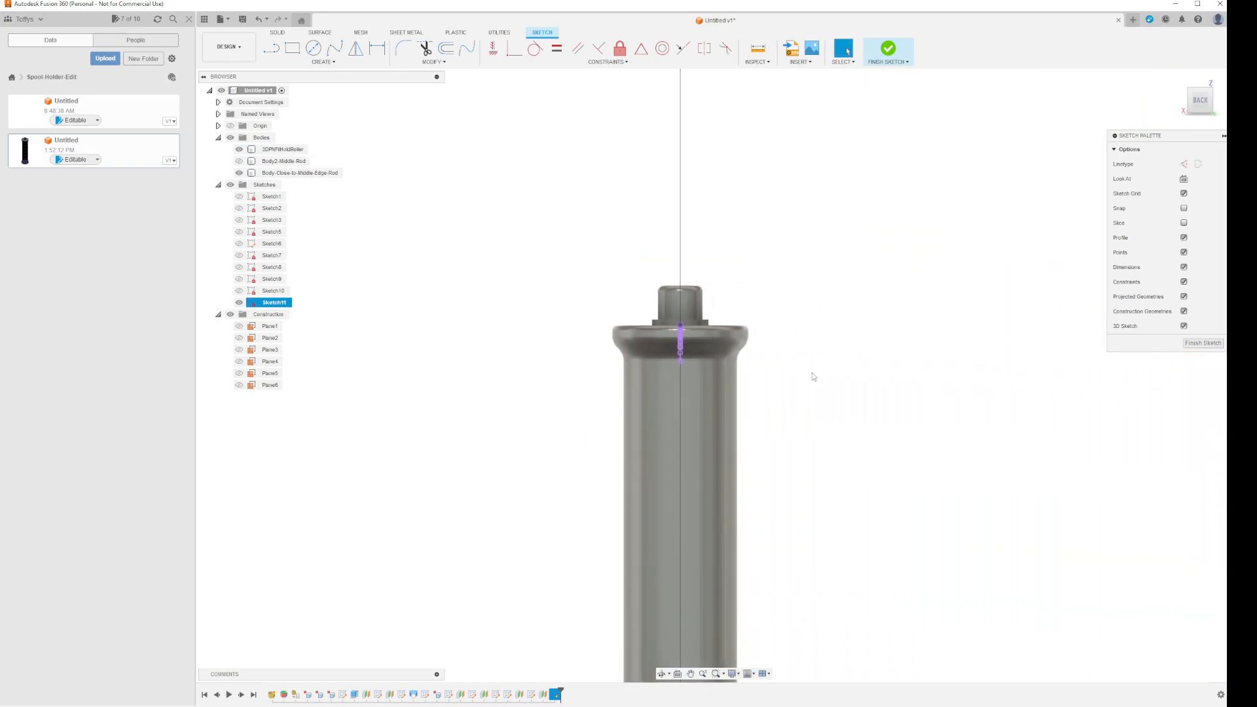
scroll(684, 362, down, 3)
scroll(681, 364, up, 12)
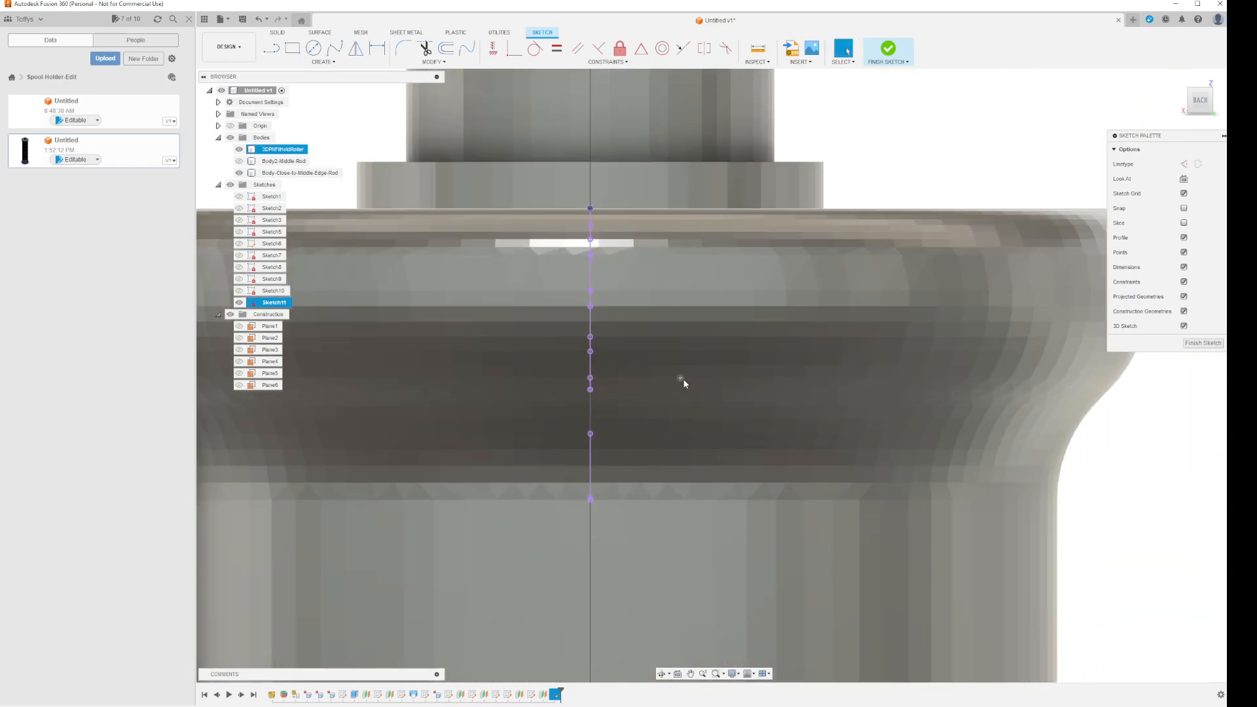
mouse_move(684, 383)
shift+middle_down()
mouse_move(693, 367)
mouse_move(720, 388)
shift+middle_up()
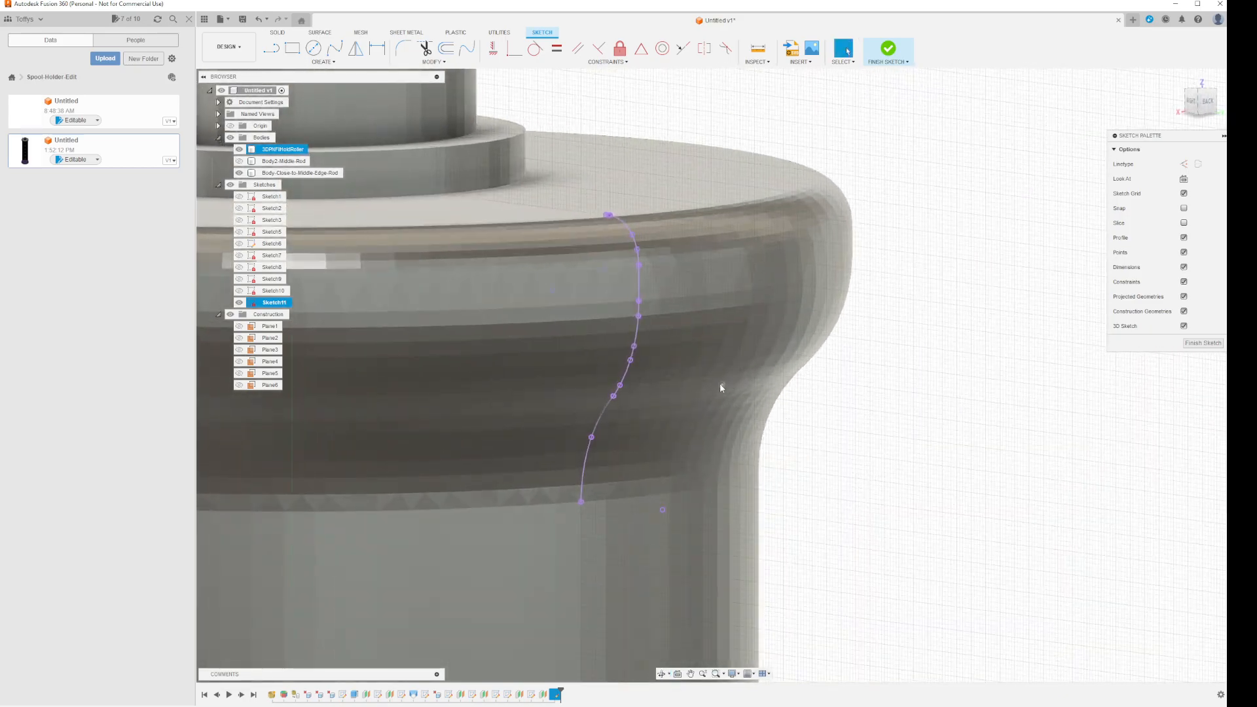
Select the projected flange profile's connected curves, from the lower arc up to the short segments at the upper edge
click(585, 475)
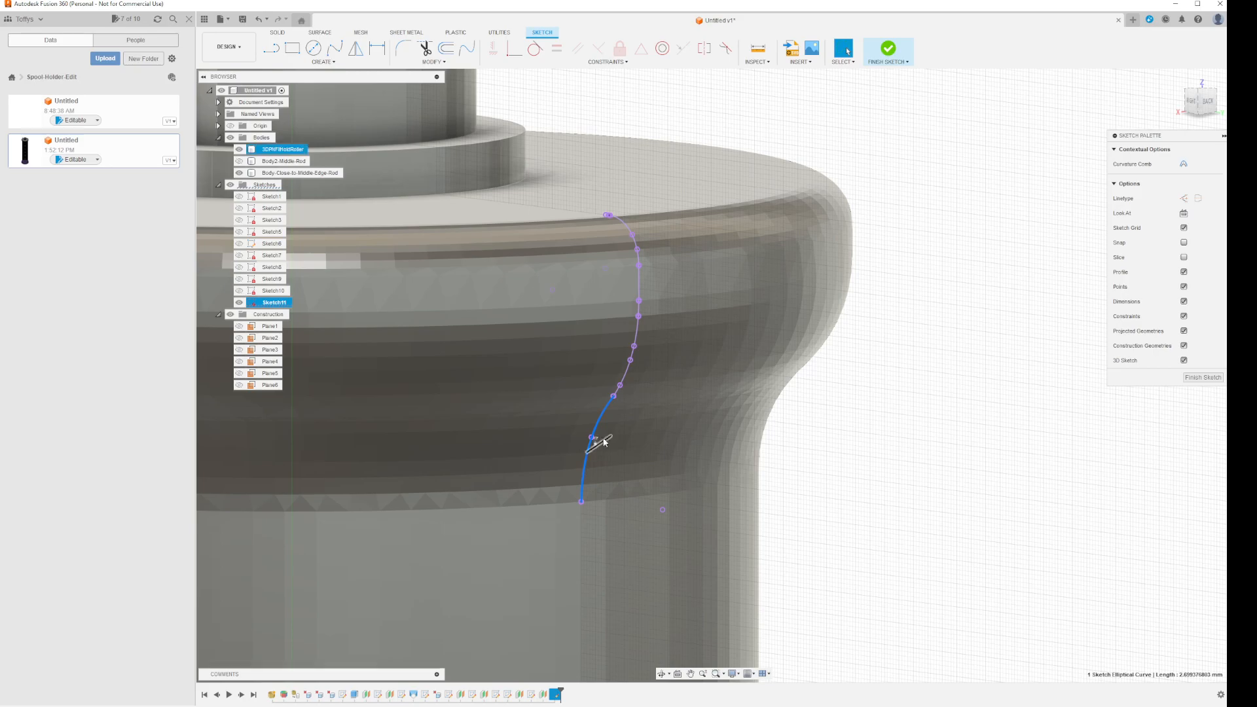
scroll(618, 394, up, 3)
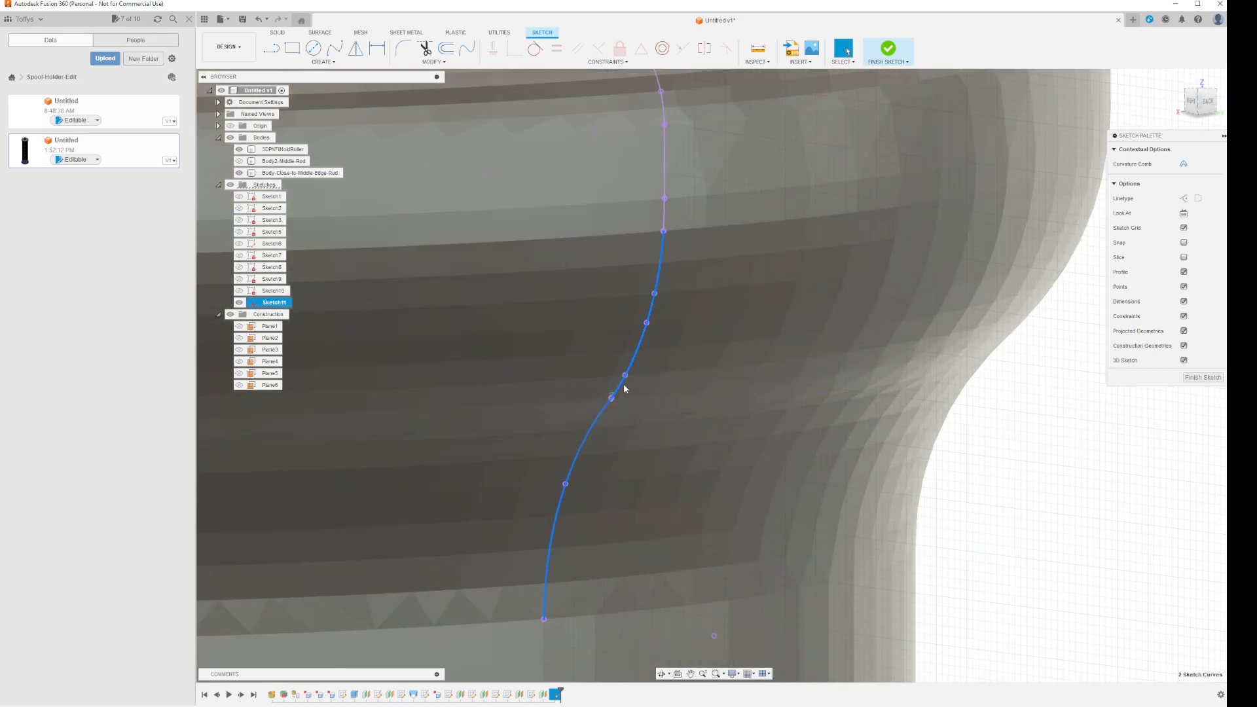
shift+click(665, 210)
shift+click(665, 184)
shift+click(664, 181)
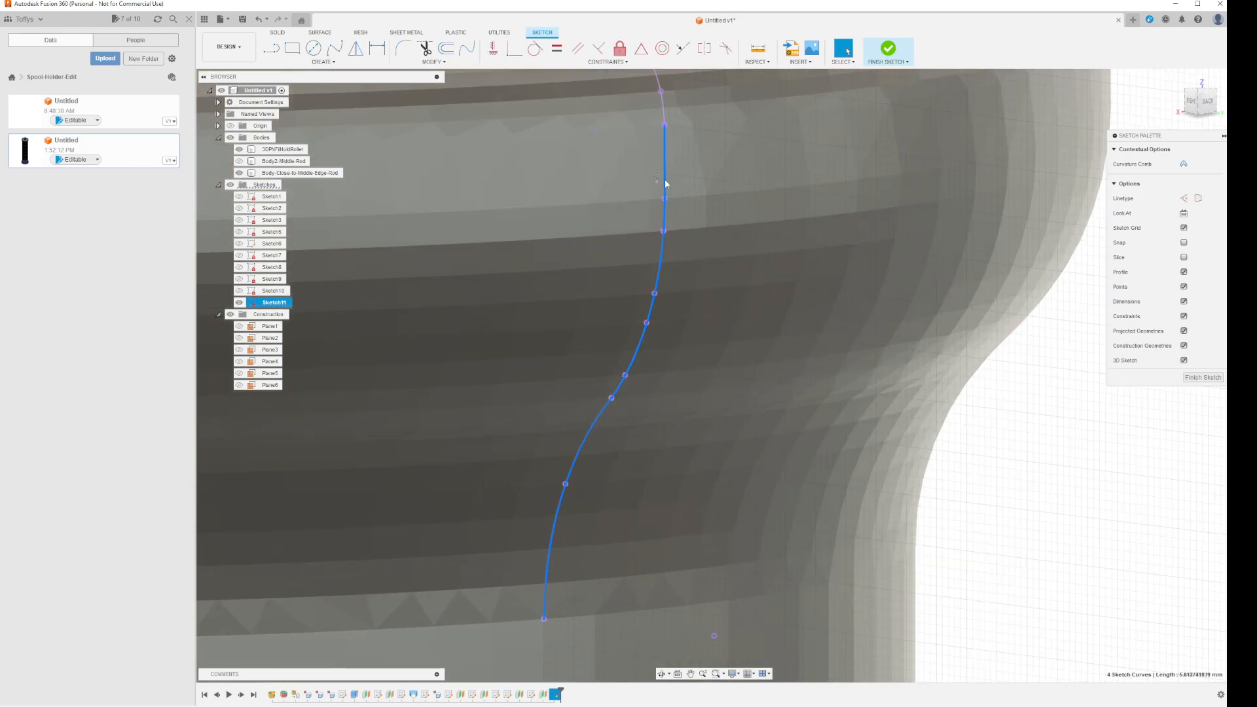
shift+click(664, 117)
scroll(740, 426, down, 3)
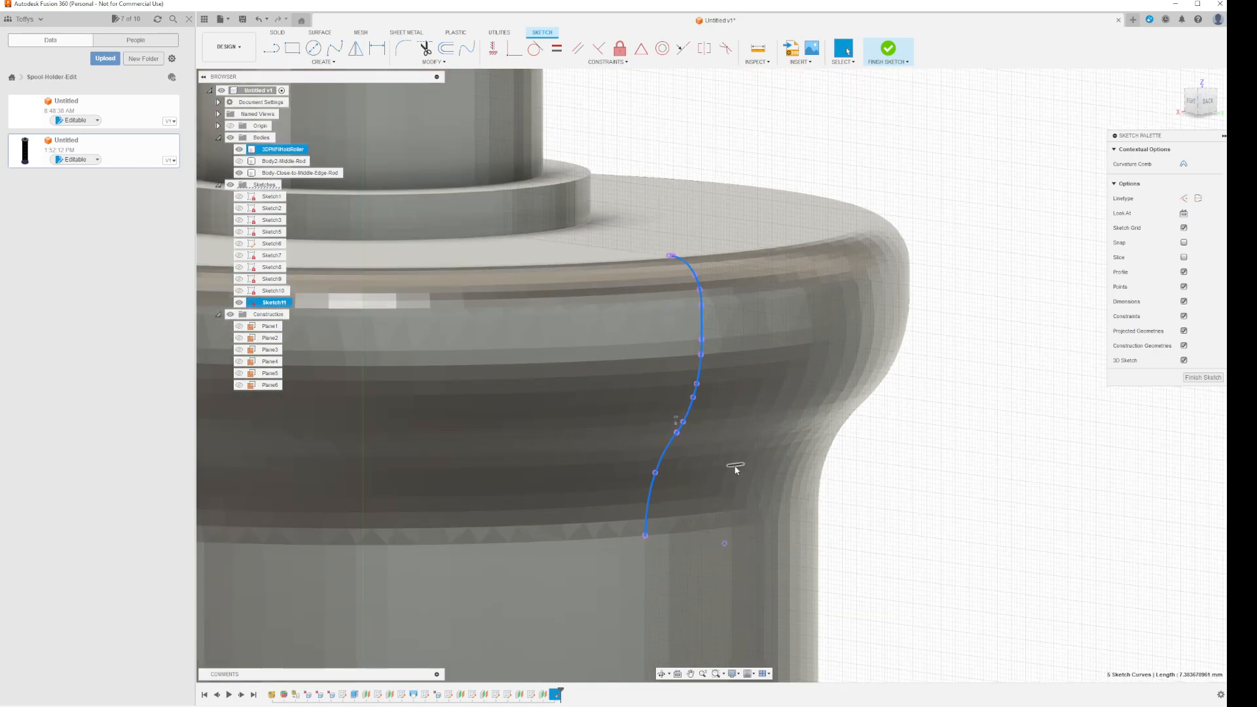
scroll(654, 253, up, 6)
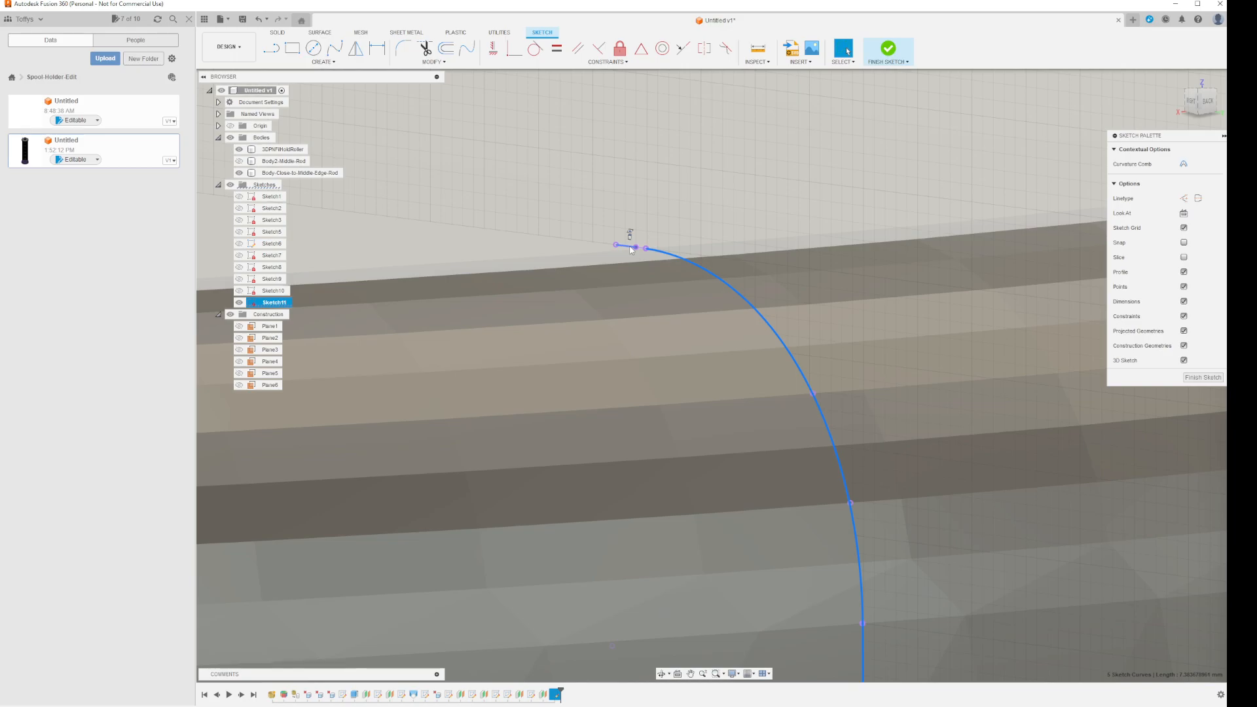
scroll(641, 252, up, 3)
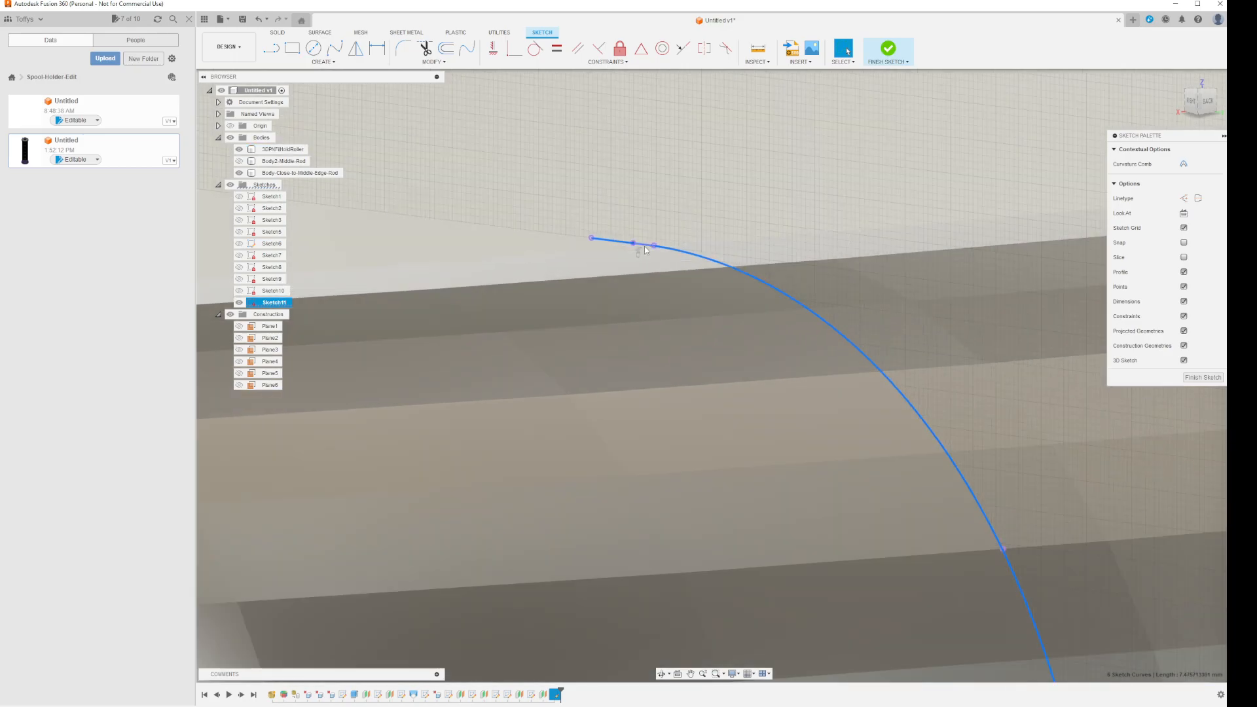
scroll(645, 249, down, 8)
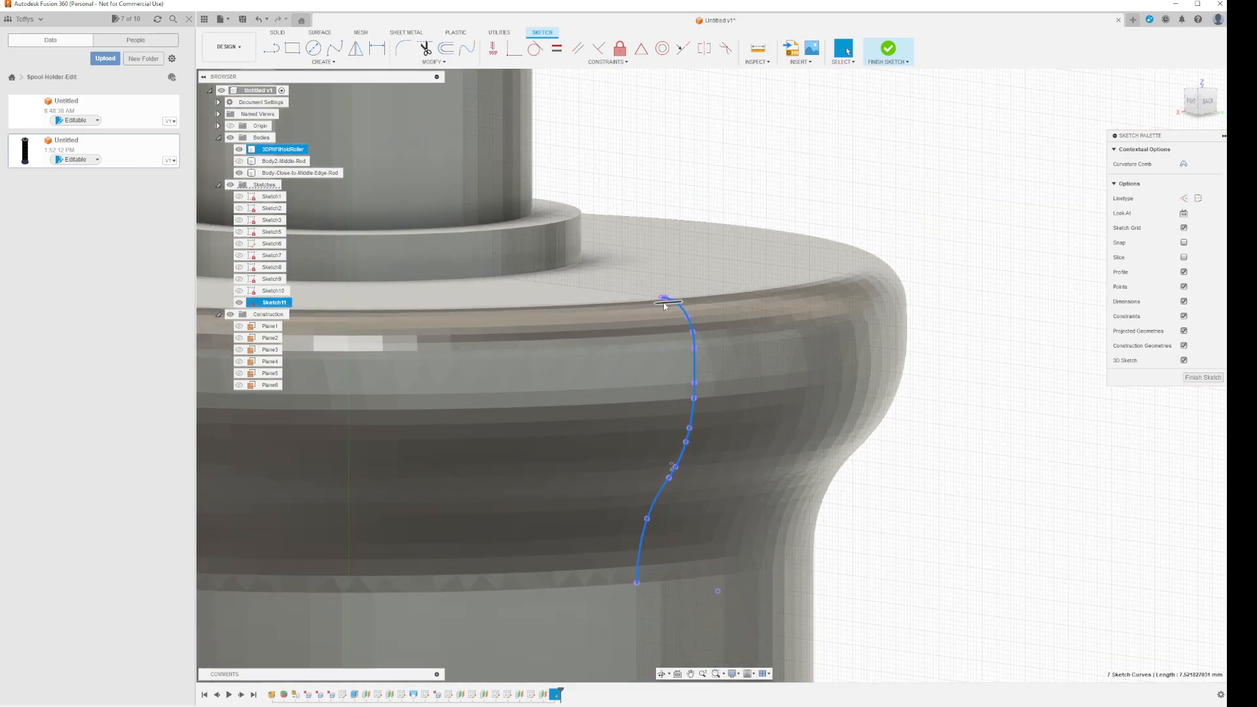
scroll(662, 309, down, 3)
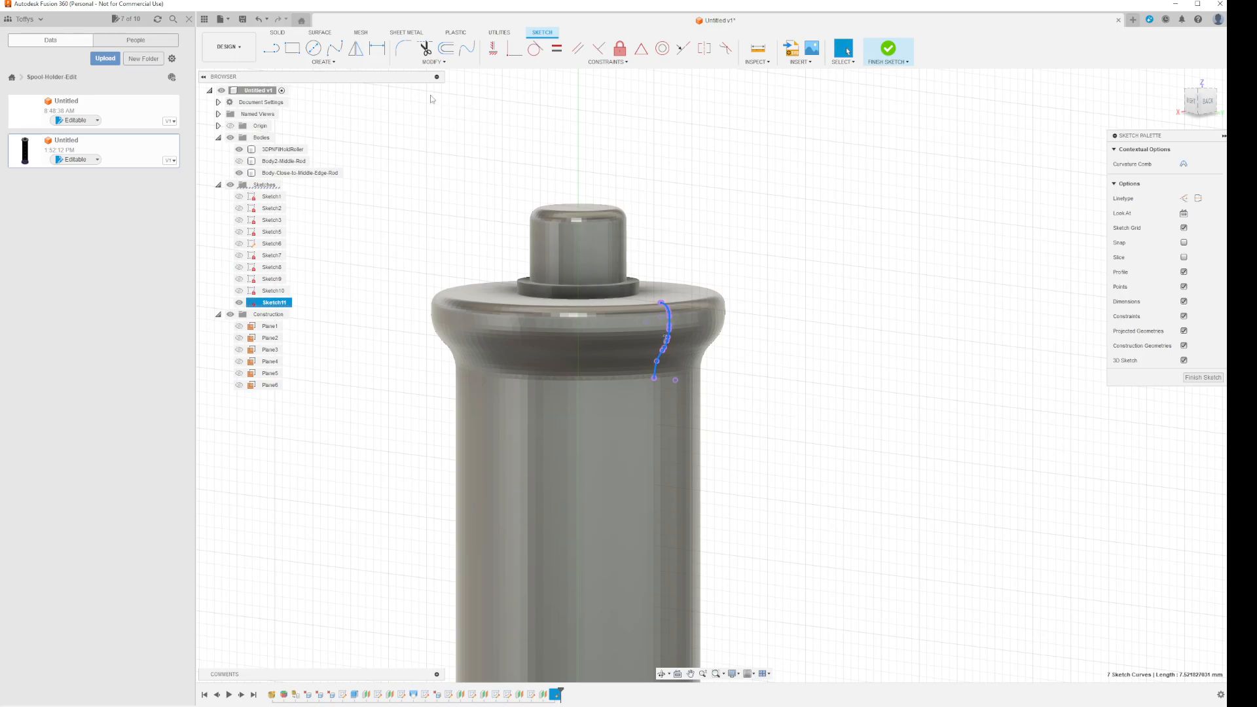
Try to revolve the projected flange profile as a new body, picking its short vertical segment as the axis
click(323, 62)
click(323, 64)
click(285, 35)
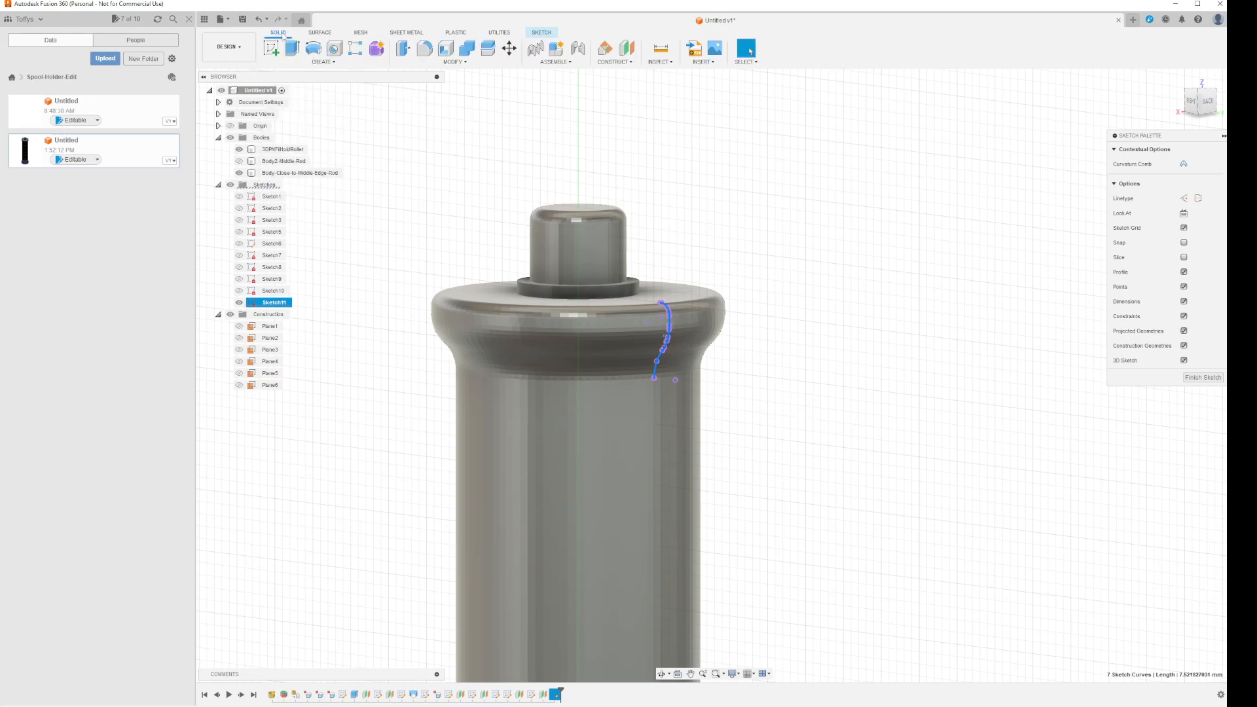
click(323, 63)
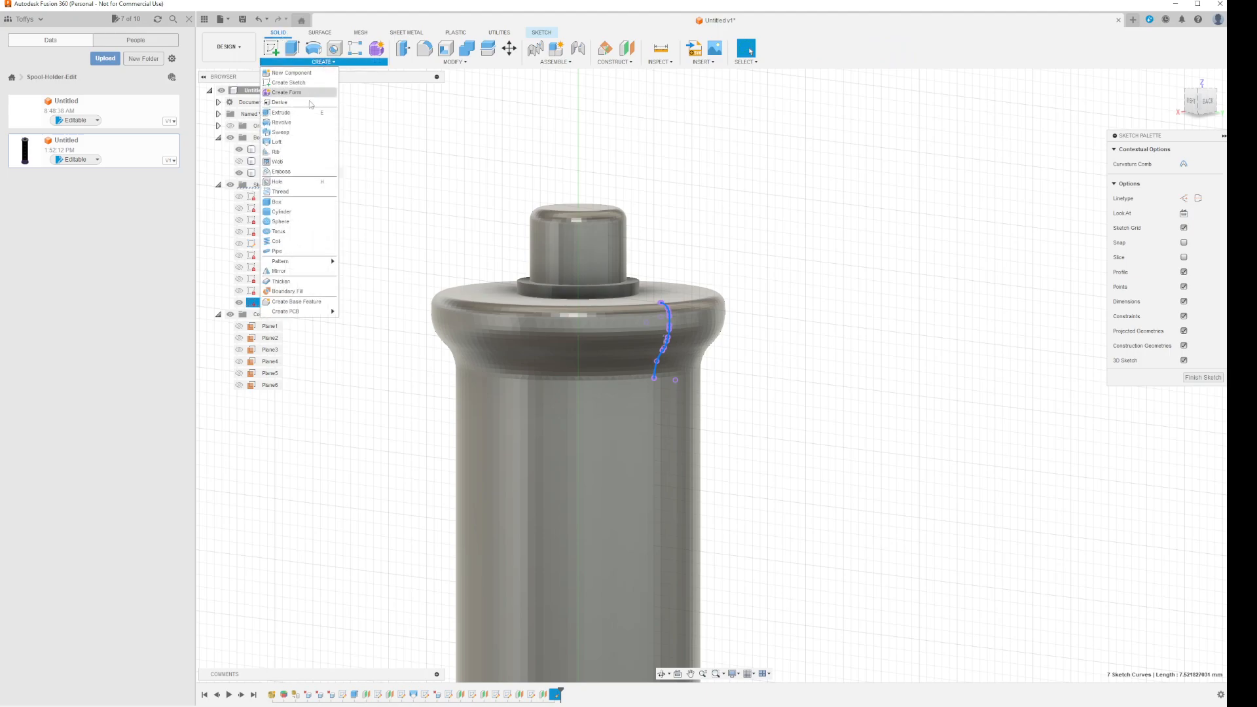
click(282, 122)
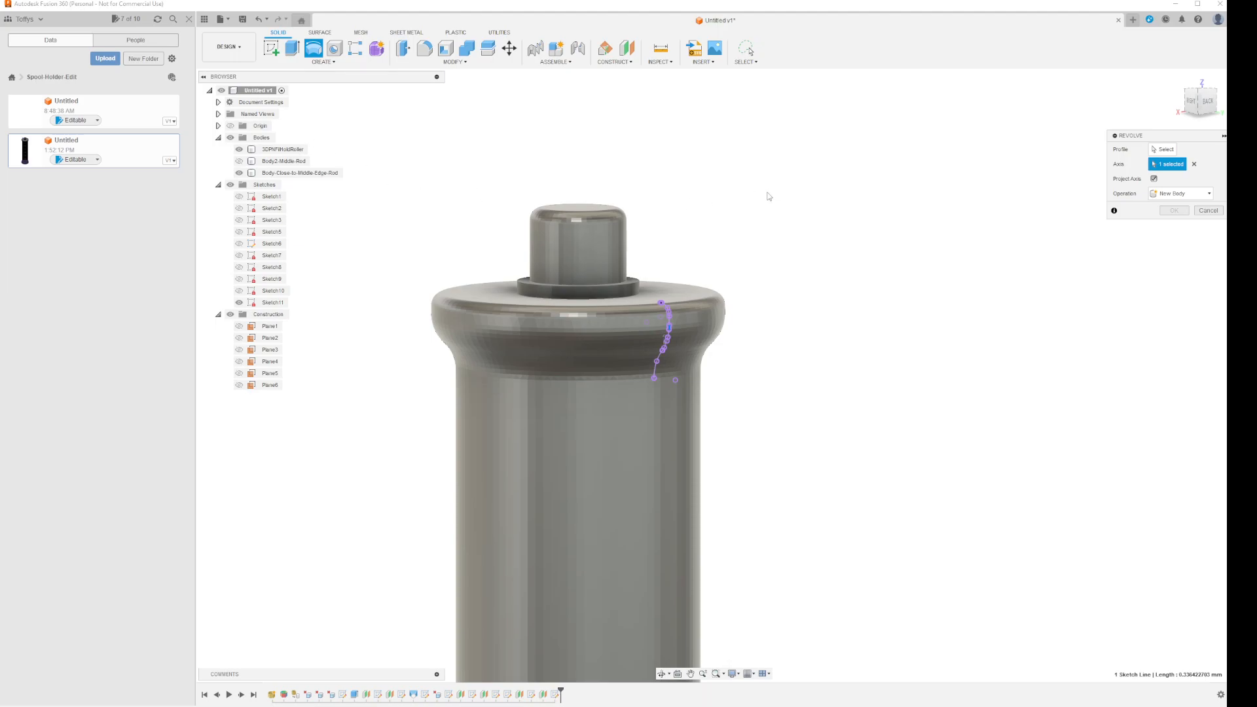
scroll(675, 337, up, 8)
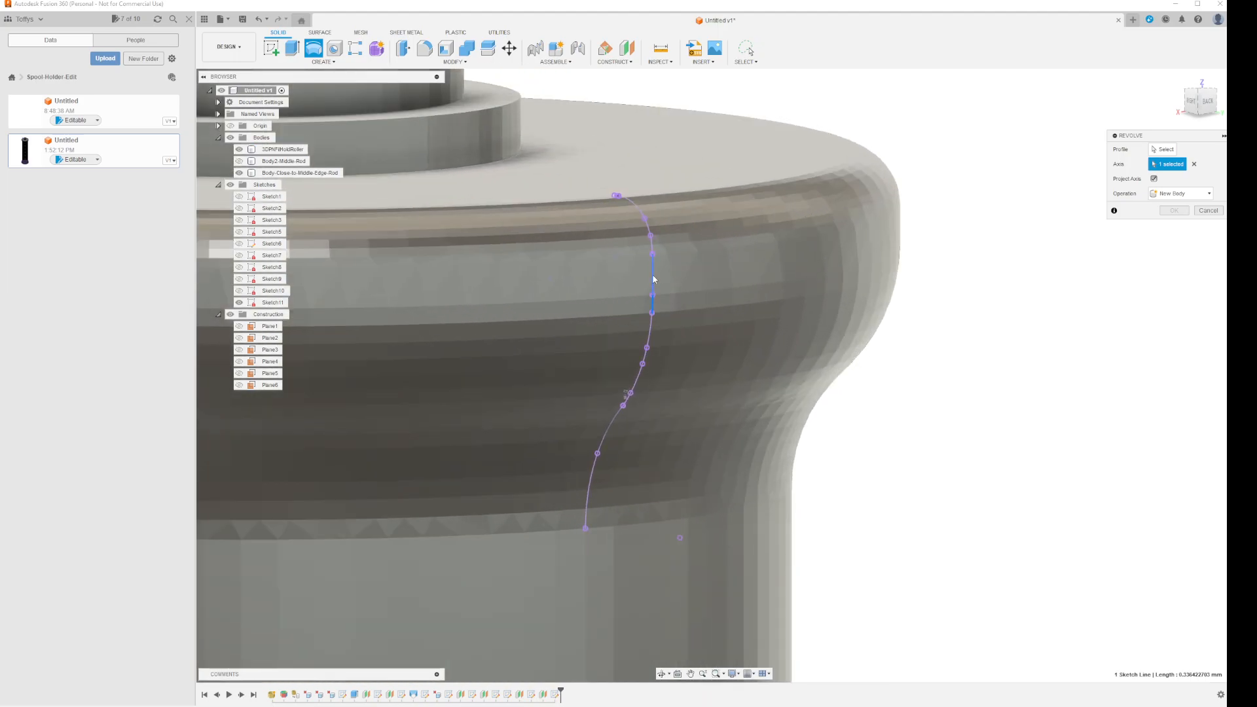
click(653, 279)
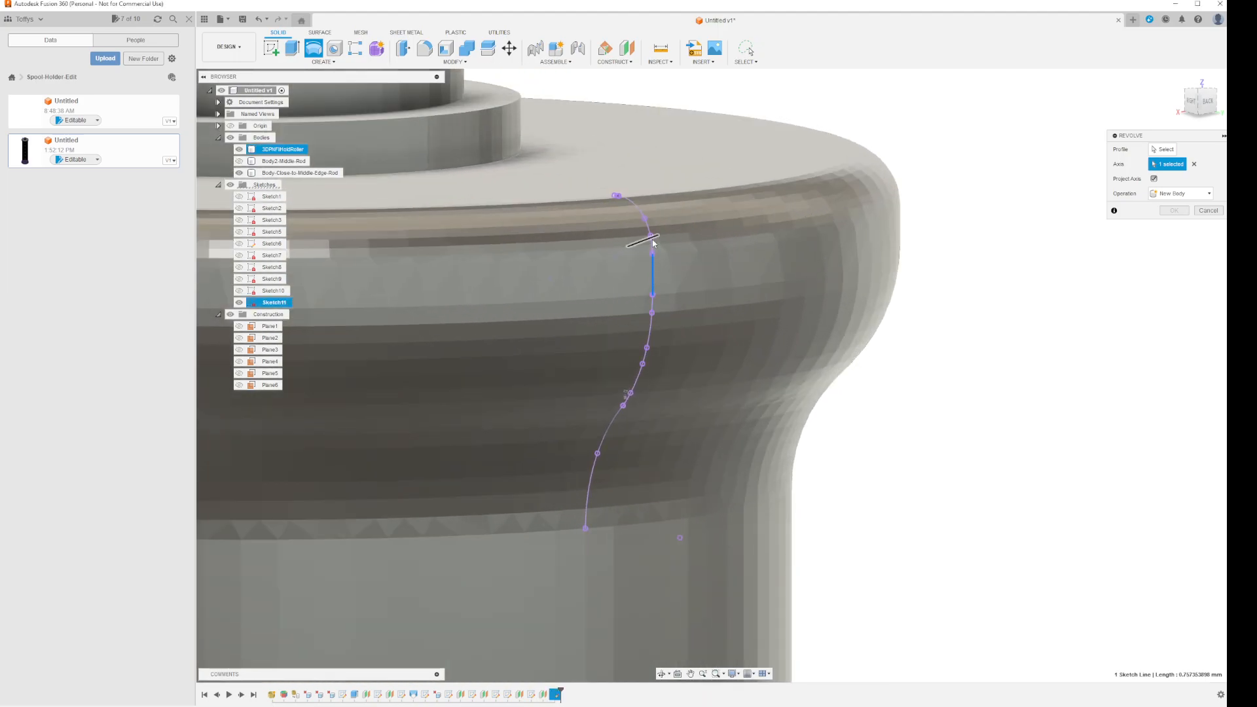
scroll(654, 244, up, 5)
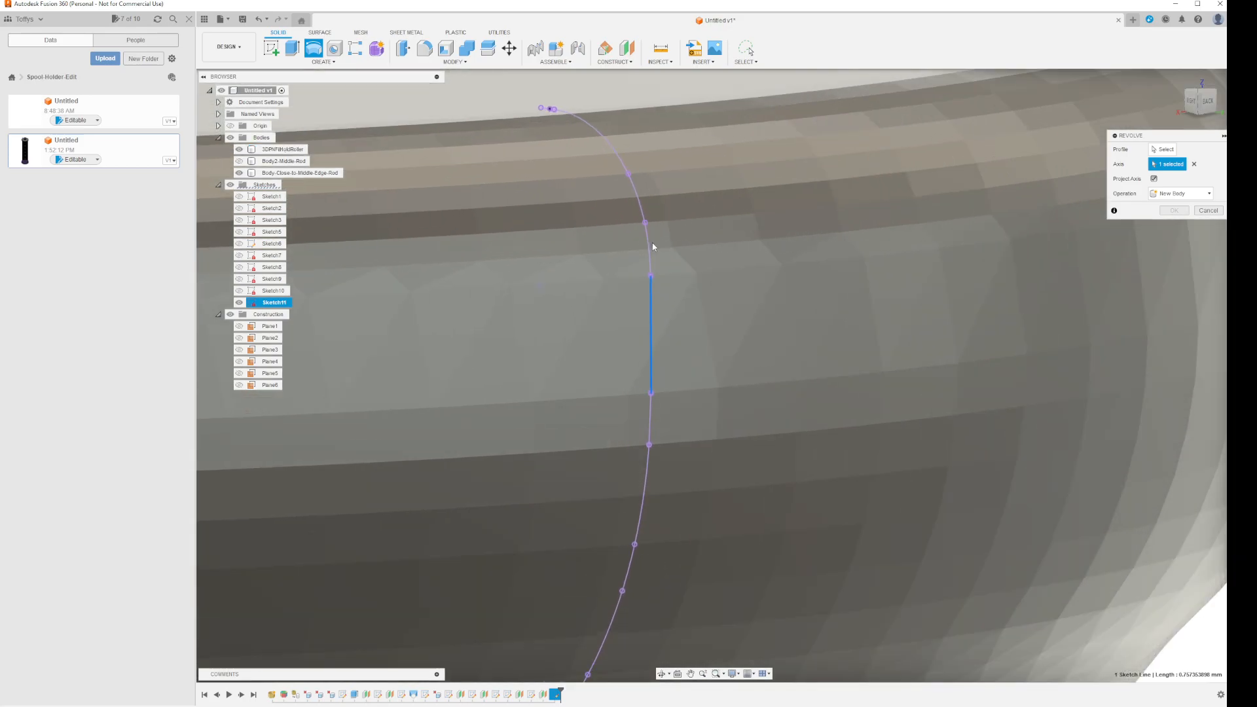
click(239, 150)
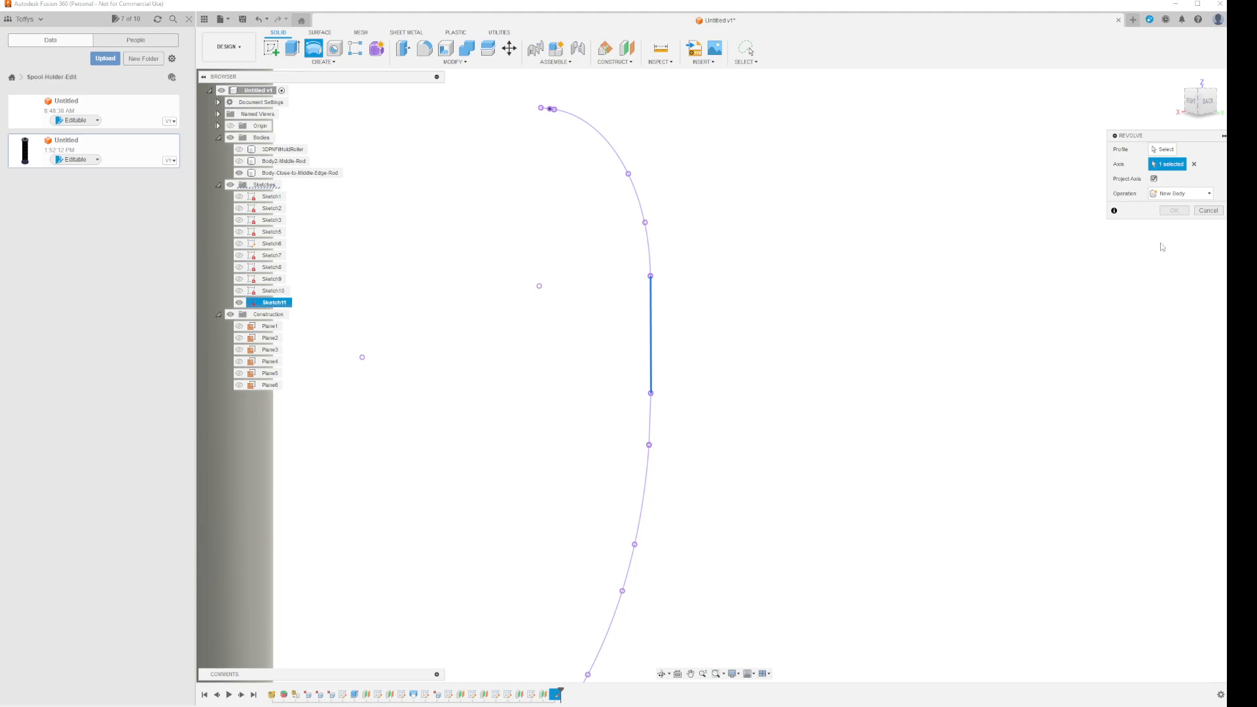
click(1208, 210)
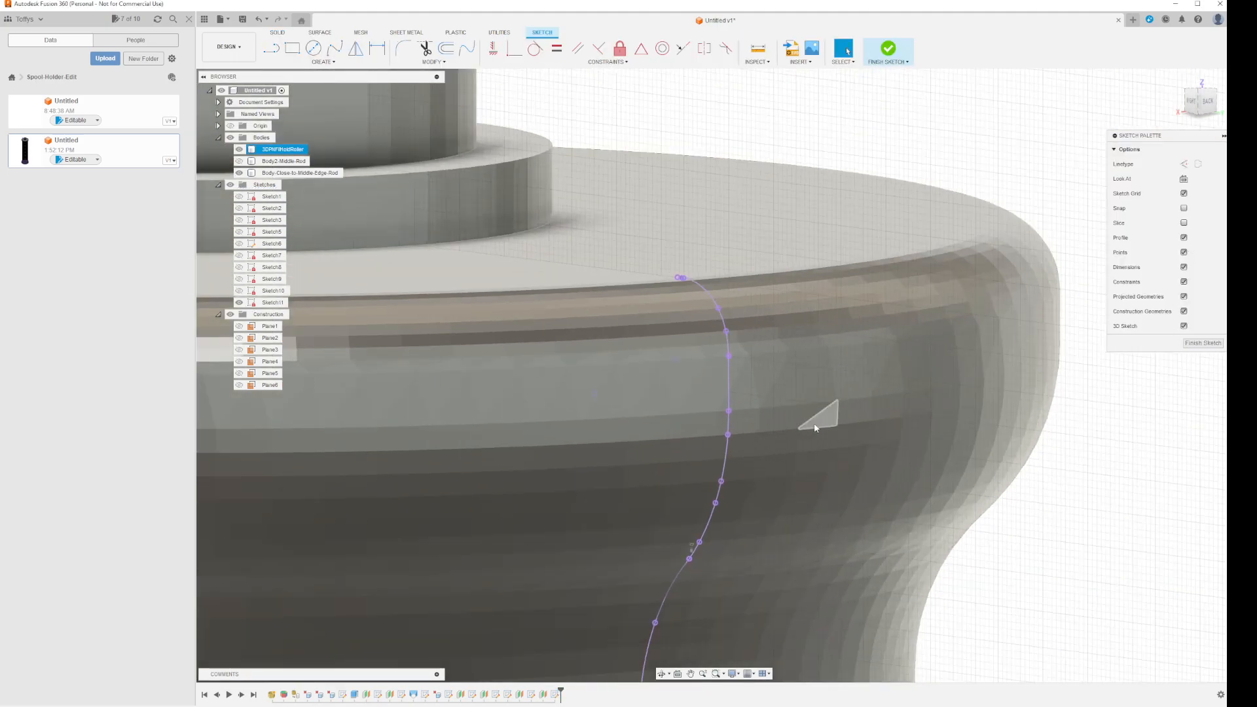
scroll(812, 426, down, 5)
middle_drag(995, 531, 968, 508)
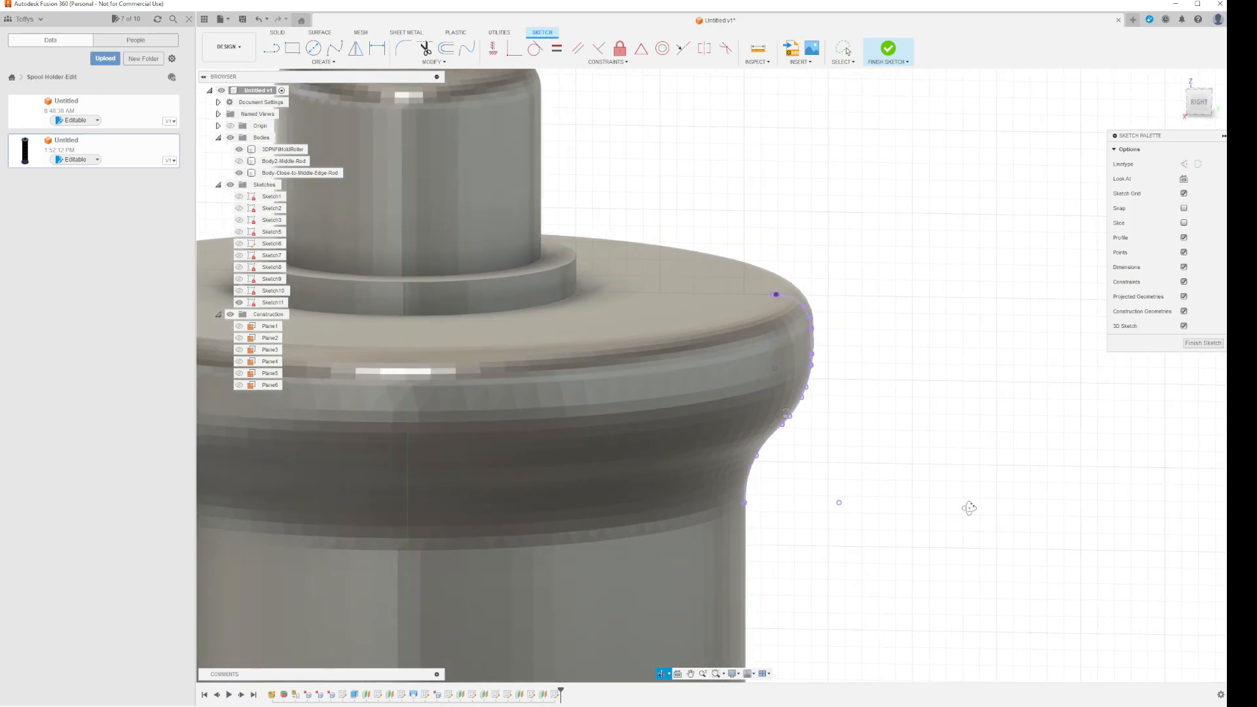